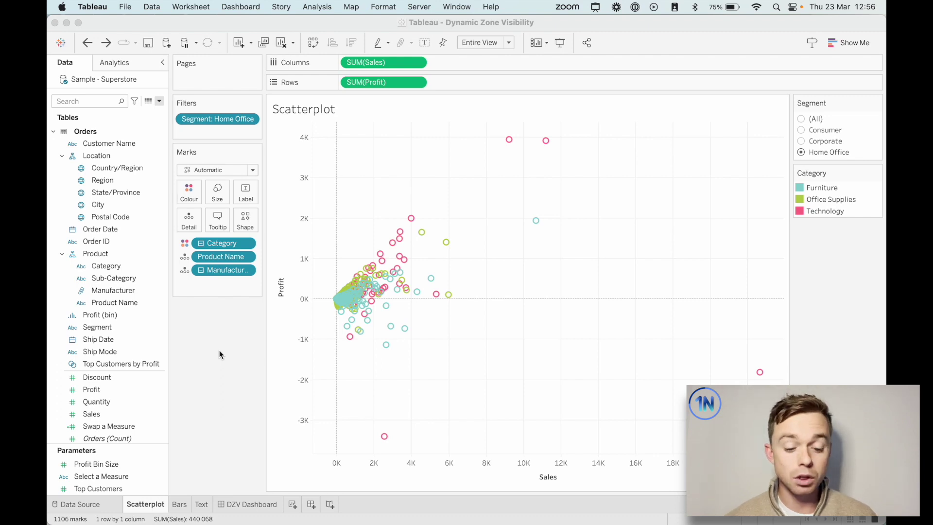
# - Filter the scatterplot to Corporate, then Consumer, then reset the Segment filter to (All)
pyautogui.click(238, 342)
pyautogui.click(287, 281)
pyautogui.click(801, 141)
pyautogui.click(802, 130)
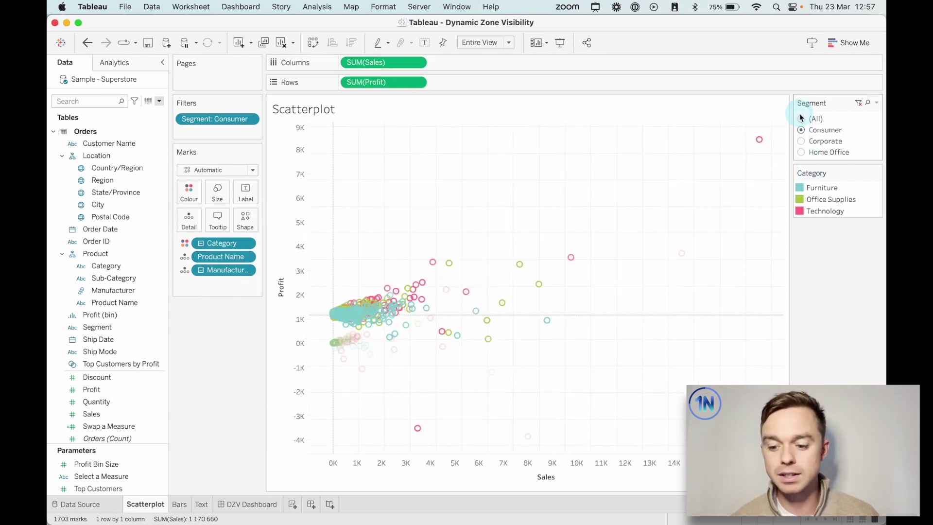
pyautogui.click(801, 118)
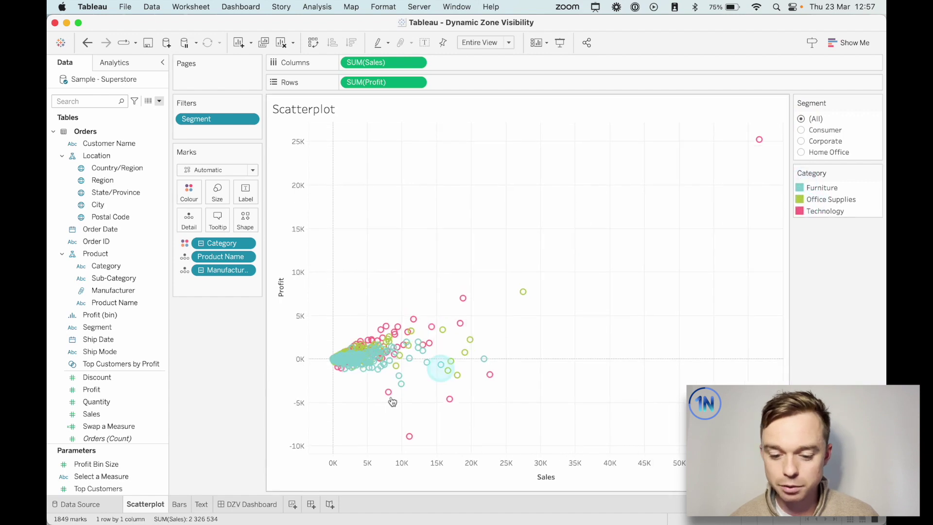
# - On the Bars sheet, switch Select a Measure to Sales and back to Profit
pyautogui.click(180, 504)
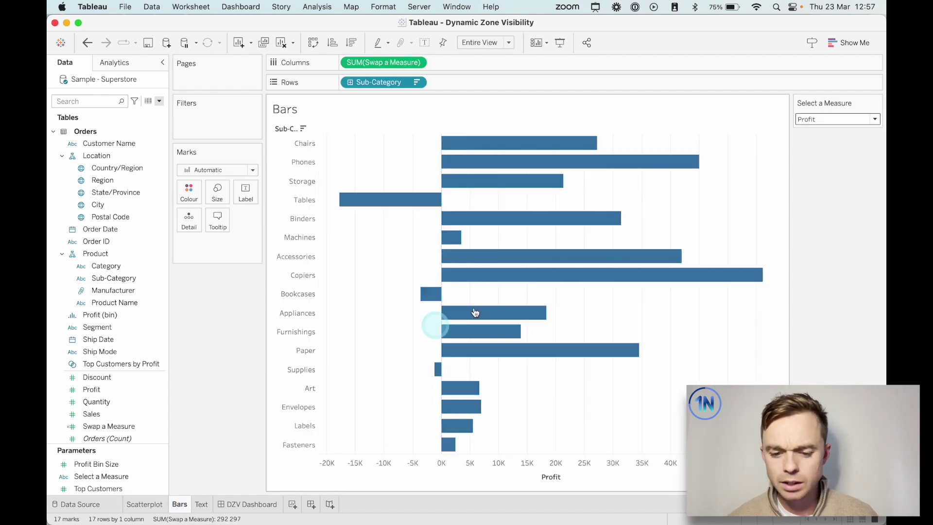
pyautogui.click(827, 120)
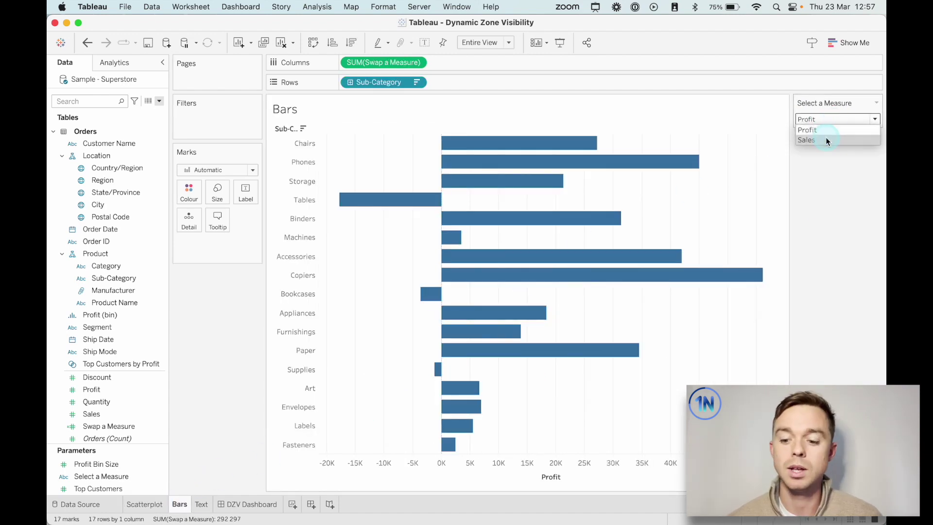
pyautogui.click(826, 140)
pyautogui.click(809, 119)
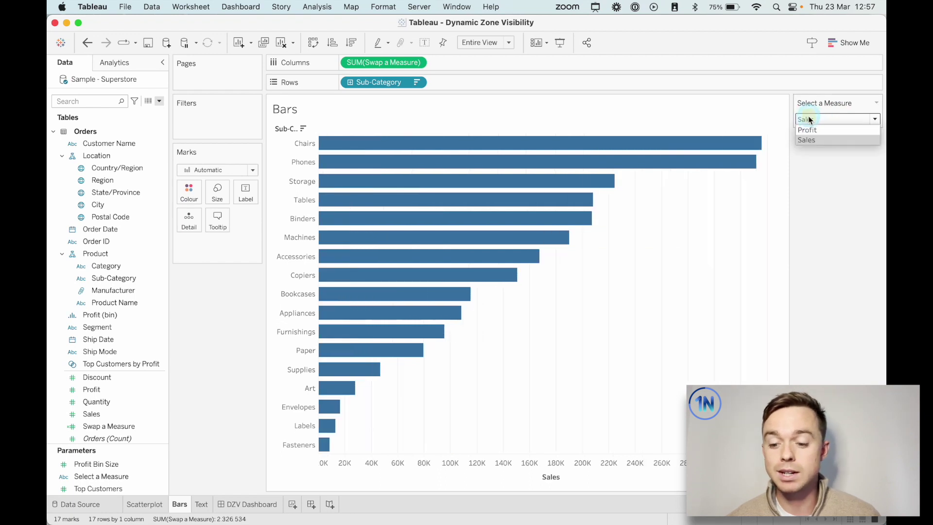
pyautogui.click(809, 130)
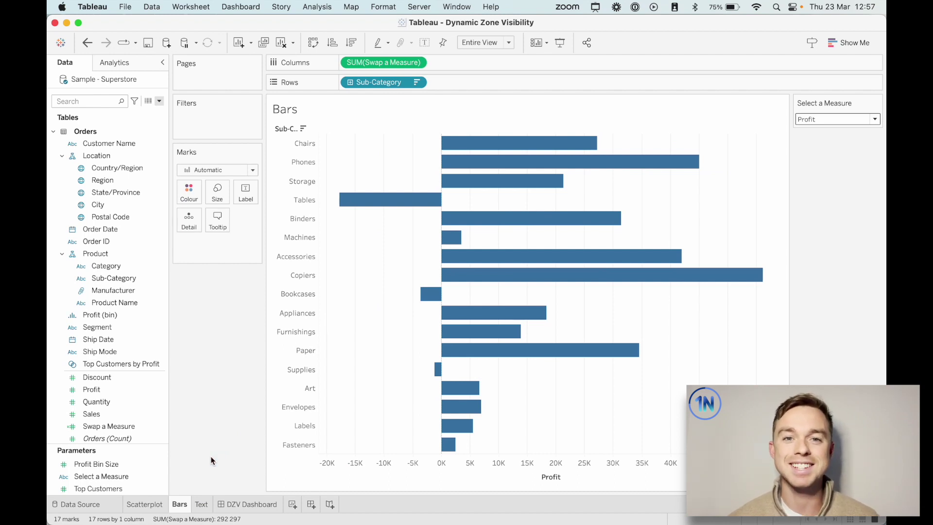
# - On the Text sheet, filter State/Province to Alabama only, then restore all states
pyautogui.click(201, 504)
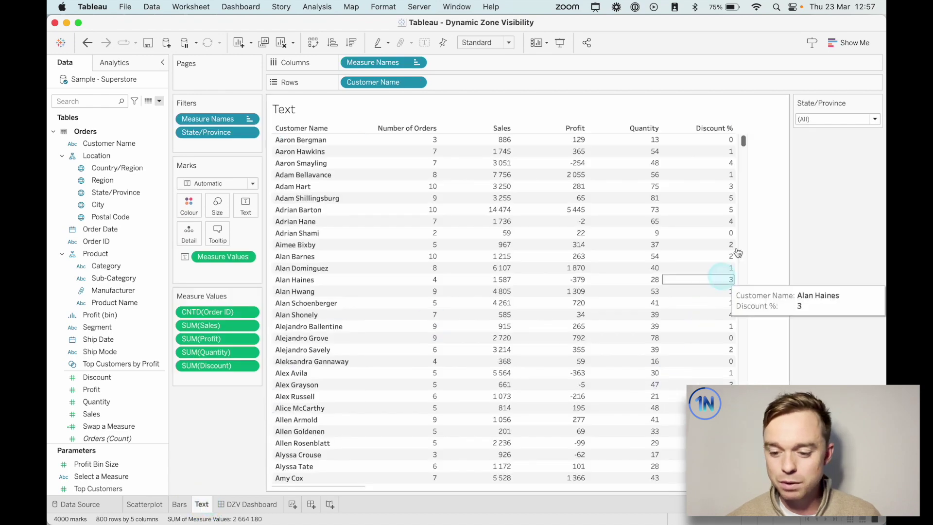
pyautogui.click(817, 119)
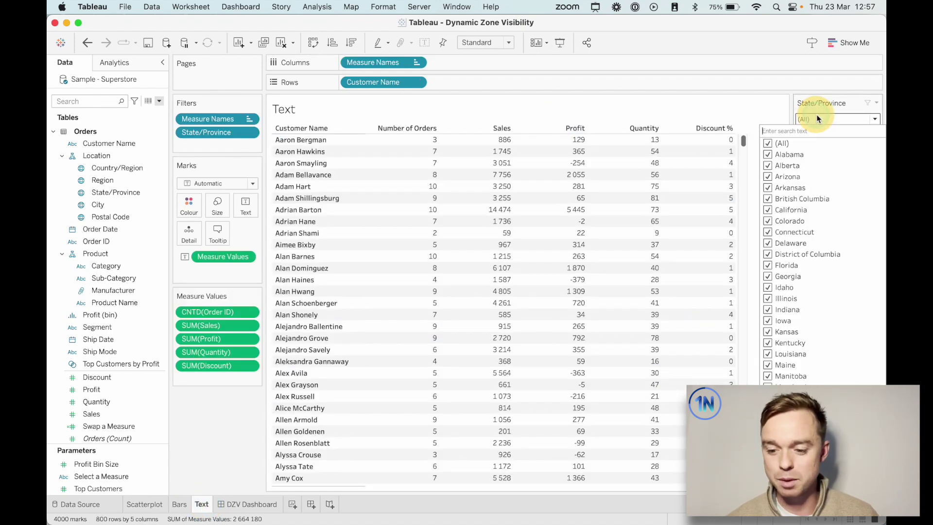
pyautogui.click(830, 118)
pyautogui.click(830, 119)
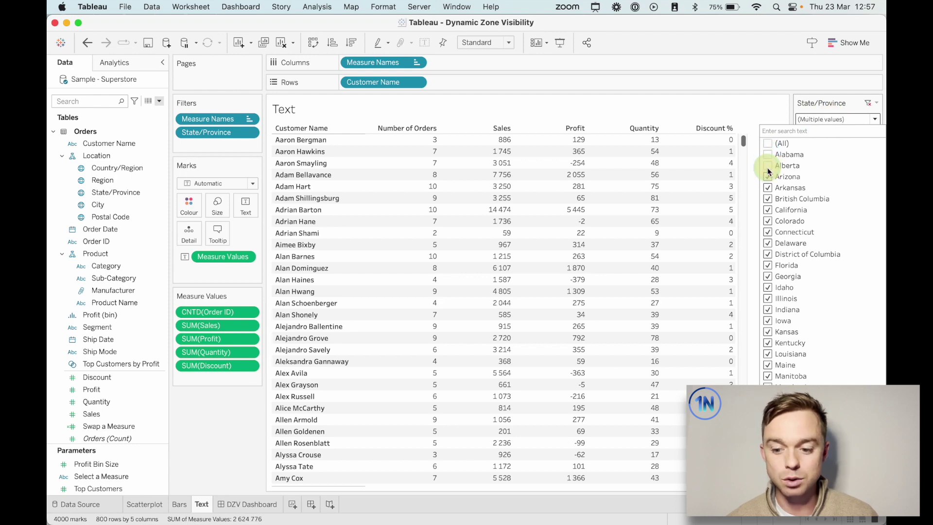
pyautogui.click(768, 144)
pyautogui.click(769, 159)
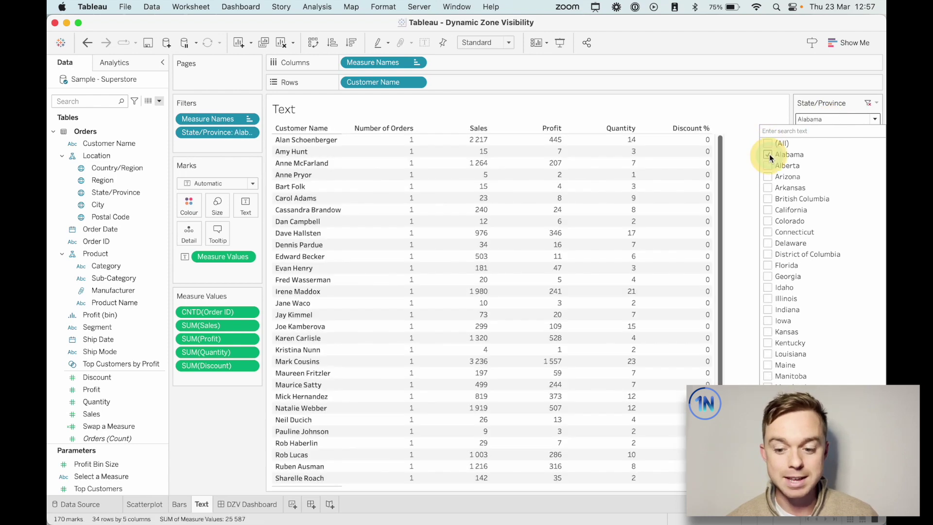
pyautogui.click(768, 143)
pyautogui.click(773, 114)
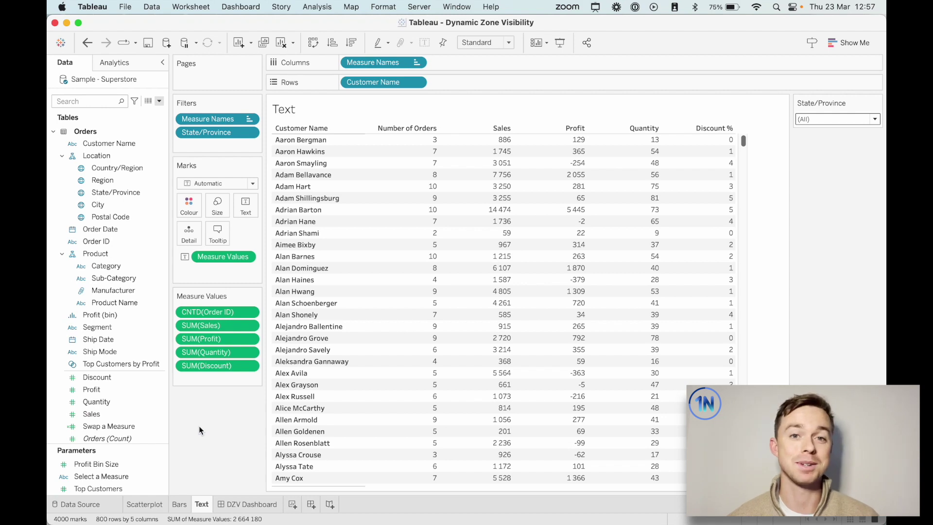
pyautogui.click(242, 504)
# - Check the empty DZV Dashboard's sheet list, then go back to the Scatterplot sheet's Data pane menu
pyautogui.click(272, 378)
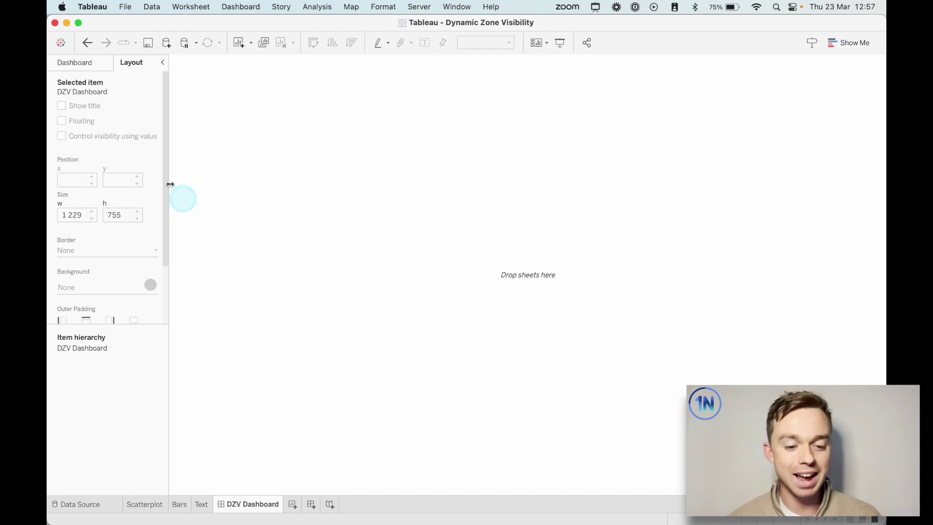
pyautogui.click(75, 62)
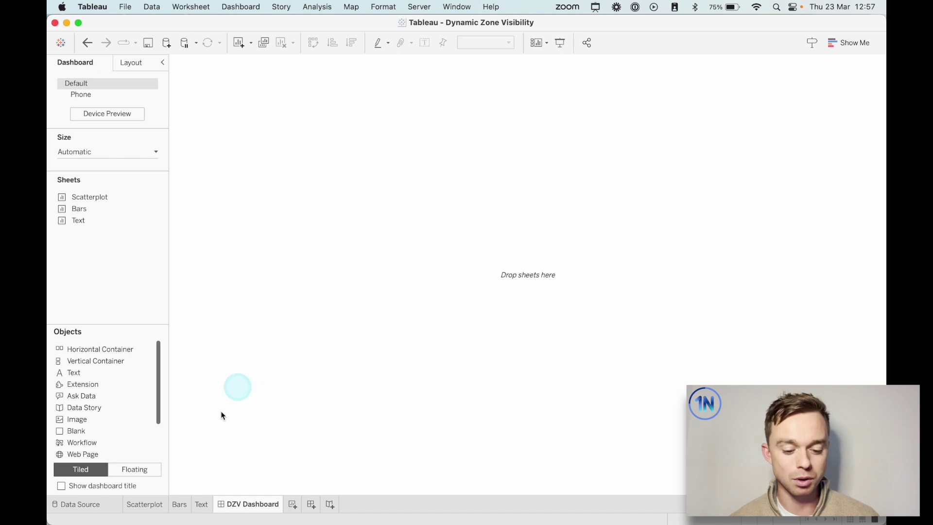
pyautogui.click(148, 504)
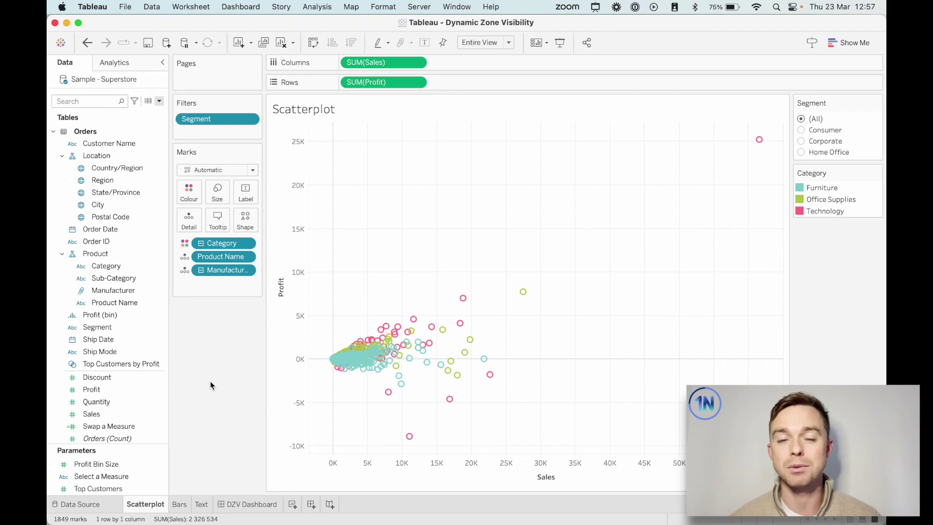
pyautogui.click(159, 102)
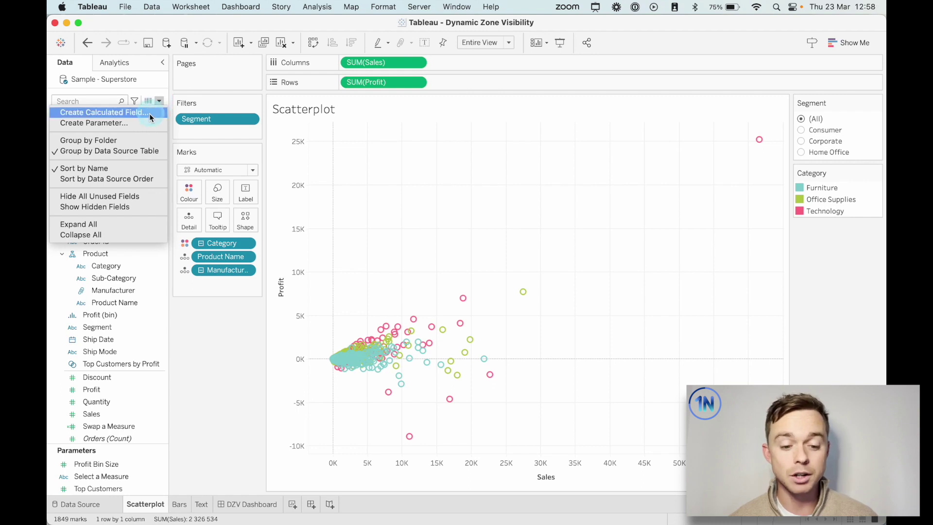
# - Start a new parameter named 'Select a Sheet' with the String data type
pyautogui.click(181, 126)
pyautogui.click(389, 242)
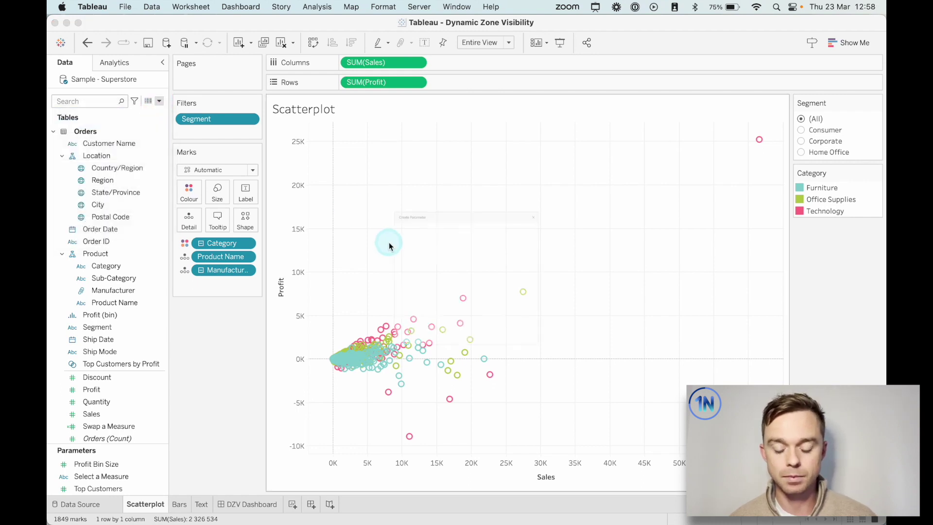
pyautogui.write('Select a Sheet')
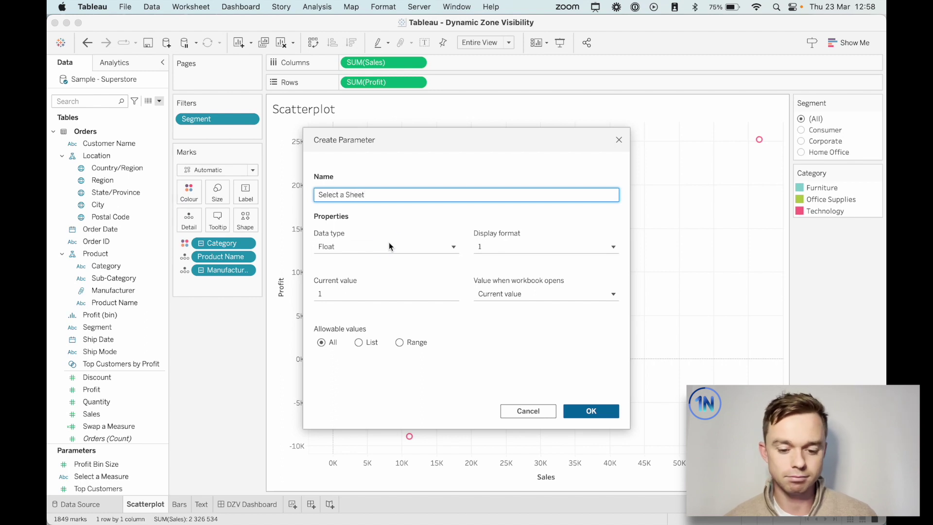
pyautogui.click(389, 242)
pyautogui.click(366, 284)
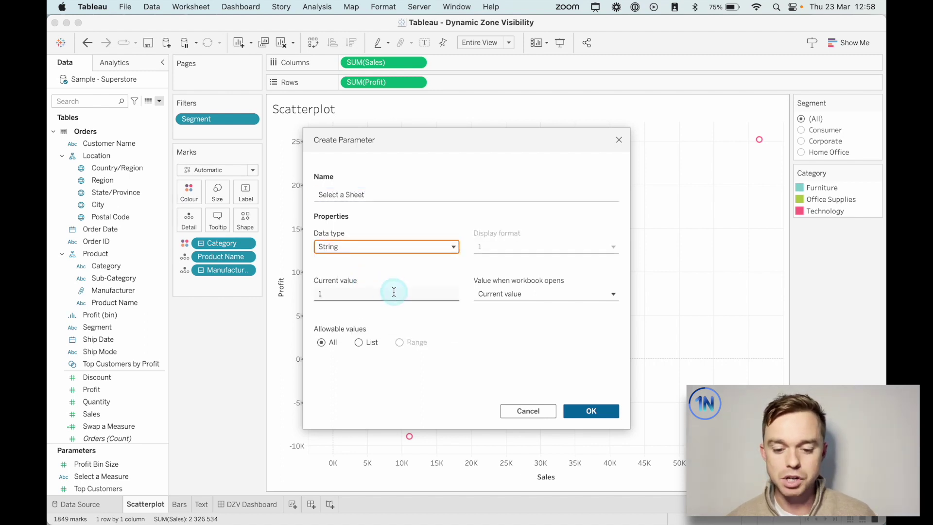
# - Limit it to a list of values Scatterplot, Bars and Text, and create the parameter
pyautogui.click(366, 342)
pyautogui.click(346, 378)
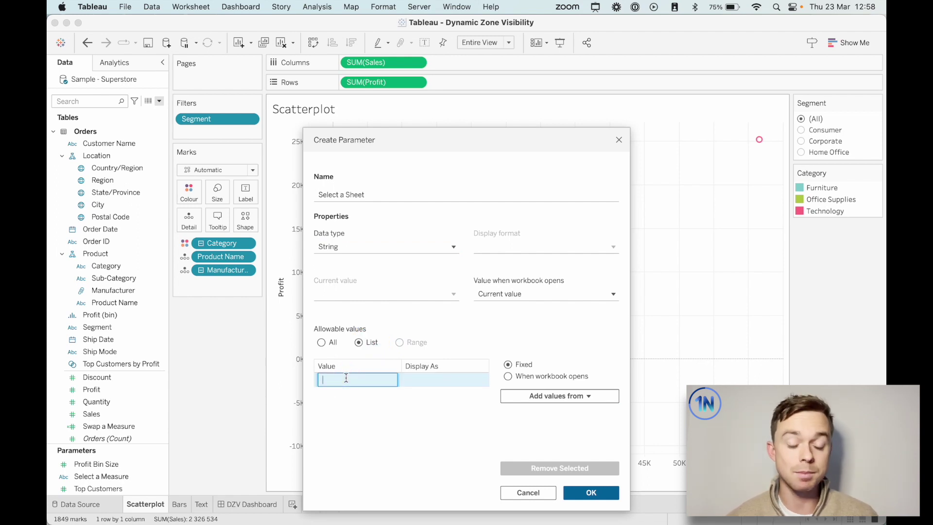
pyautogui.write('Scatterplot')
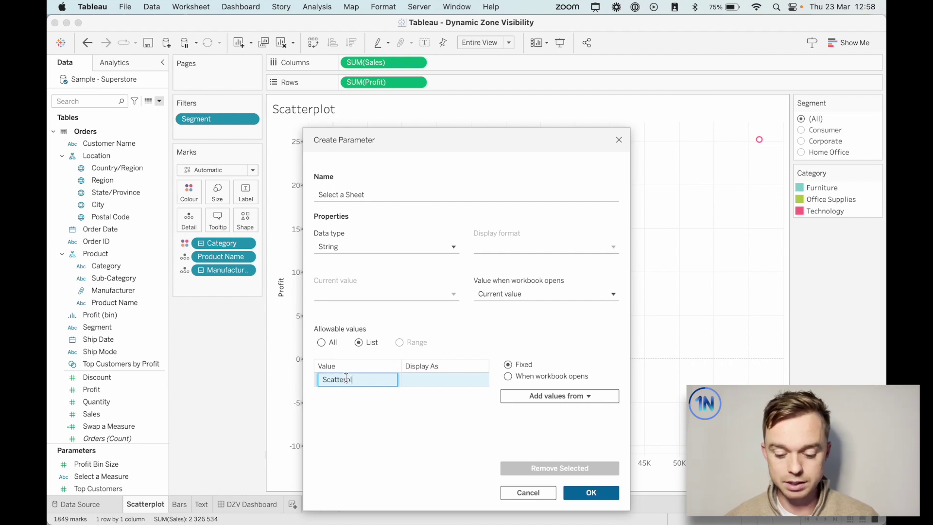
pyautogui.click(451, 359)
pyautogui.press('Return')
pyautogui.write('Bars')
pyautogui.press('Return')
pyautogui.write('Text')
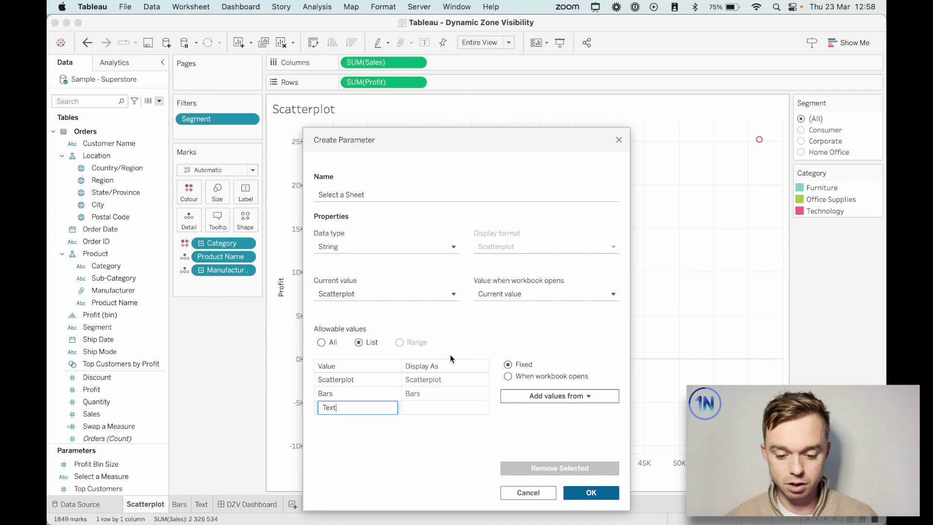
pyautogui.press('Return')
pyautogui.click(586, 492)
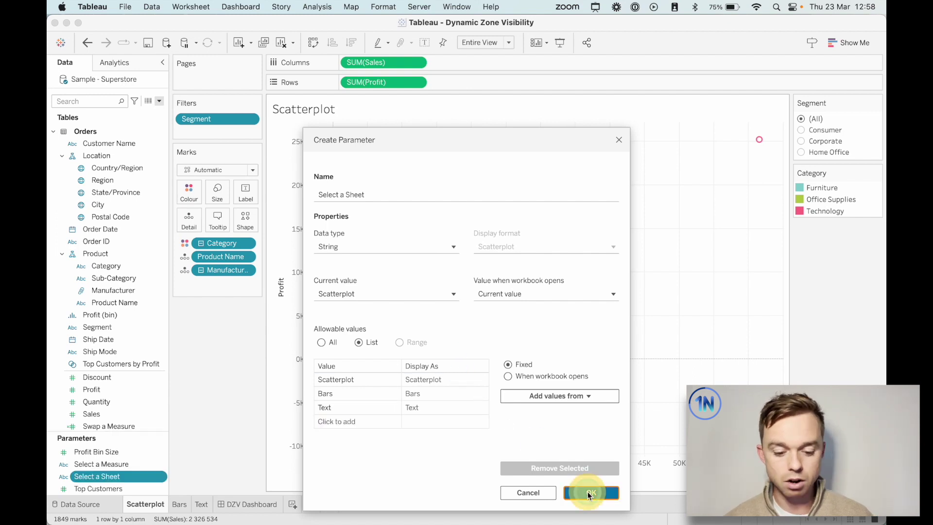
pyautogui.rightClick(119, 476)
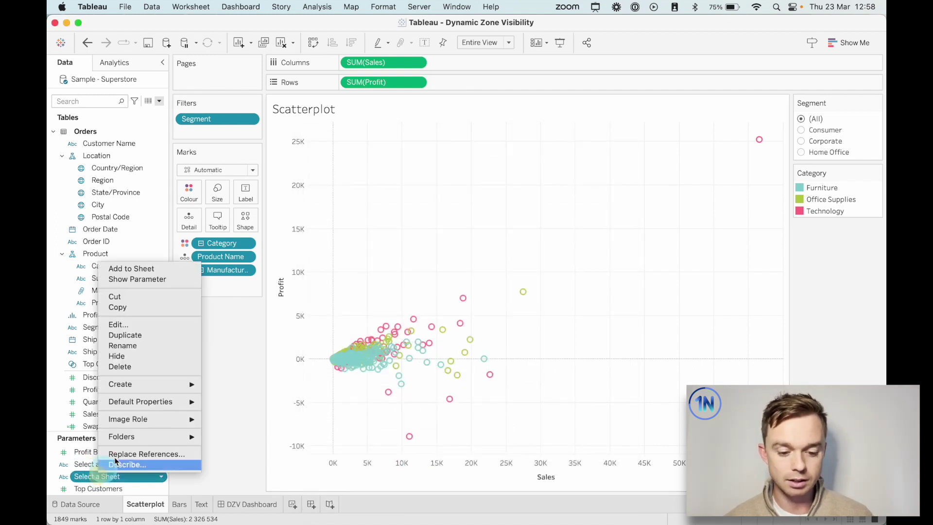
# - Show the Select a Sheet control, set it via Bars to Text, and begin a calculated field
pyautogui.click(162, 279)
pyautogui.click(833, 247)
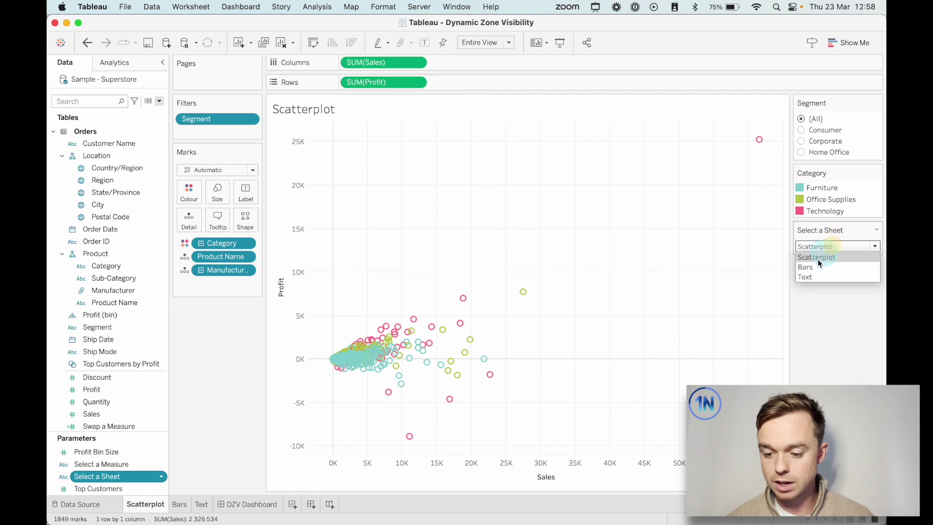
pyautogui.click(821, 267)
pyautogui.click(830, 246)
pyautogui.click(815, 277)
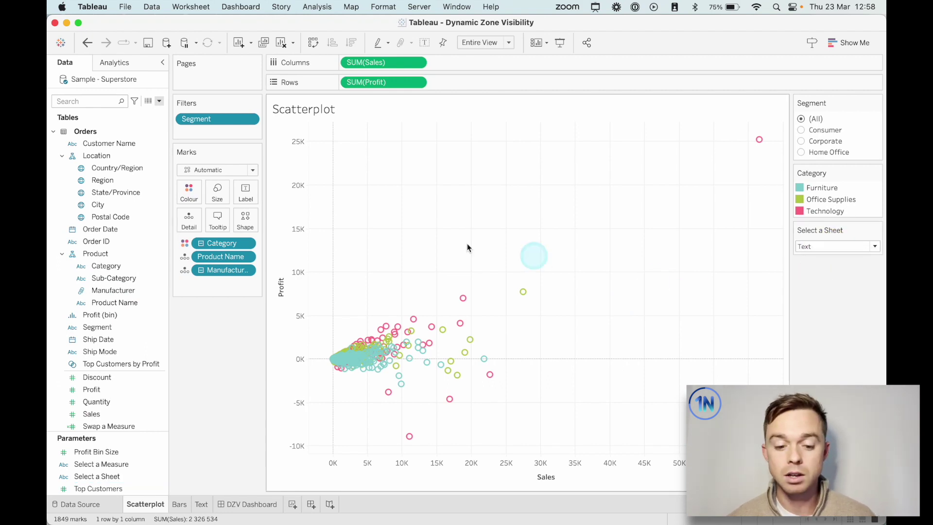
pyautogui.click(160, 101)
pyautogui.click(151, 110)
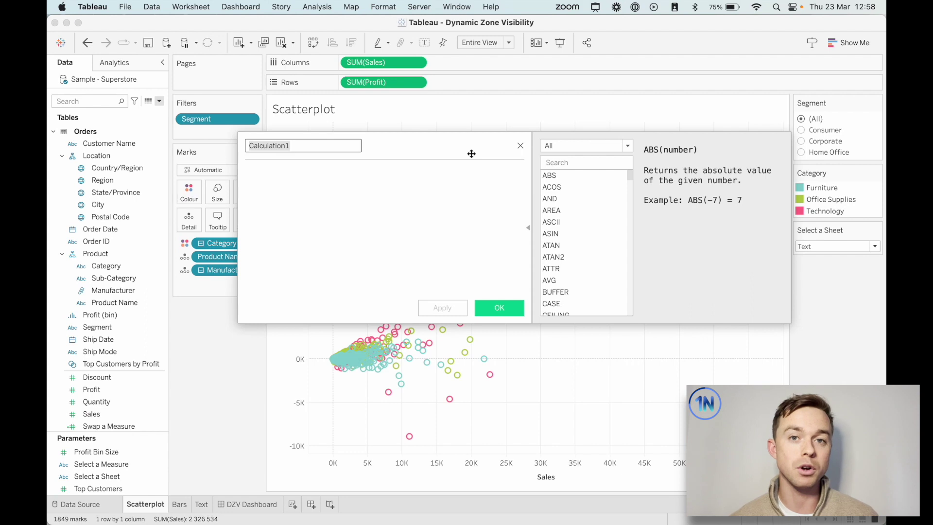
# - Name the calculation 'Filter: Scatterplot' with formula [Select a Sheet] = 'Scatterplot' and save it
pyautogui.write('Filyter')
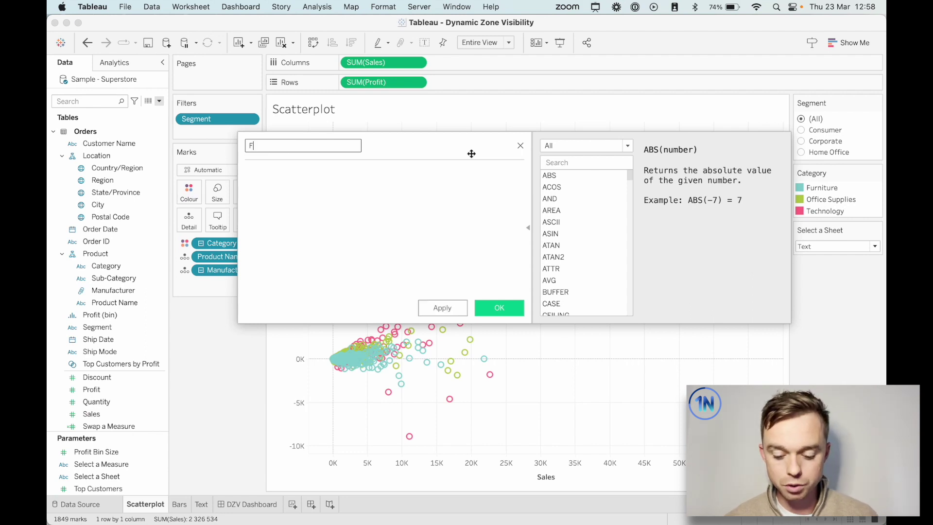
pyautogui.press('BackSpace')
pyautogui.press('BackSpace')
pyautogui.press('BackSpace')
pyautogui.press('BackSpace')
pyautogui.write('ter: Scatterplot')
pyautogui.press('Tab')
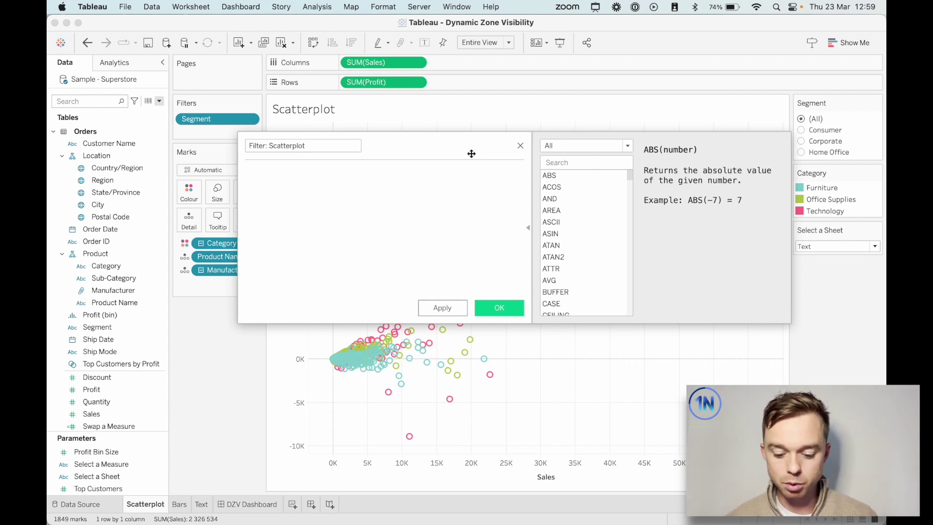
pyautogui.write('Sele')
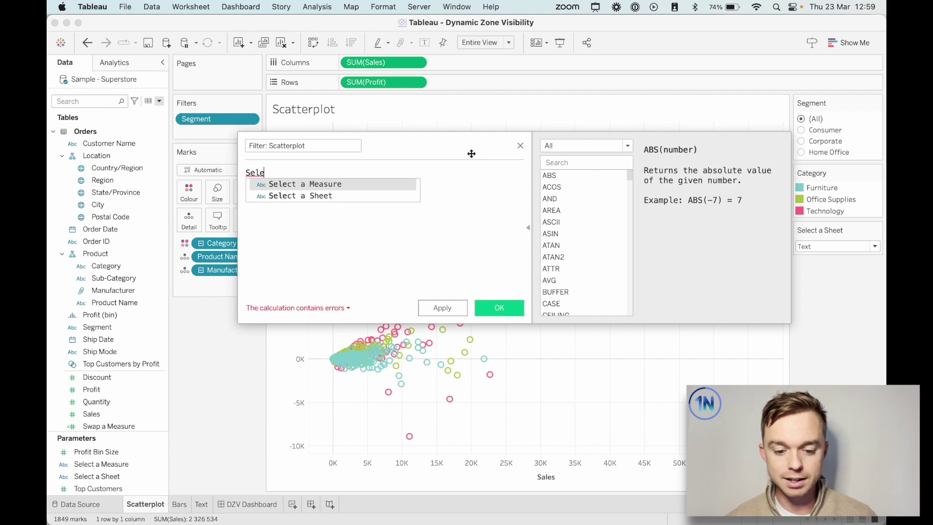
pyautogui.press('Down')
pyautogui.press('Return')
pyautogui.write("= 'Scatteer")
pyautogui.press('BackSpace')
pyautogui.write("plot'")
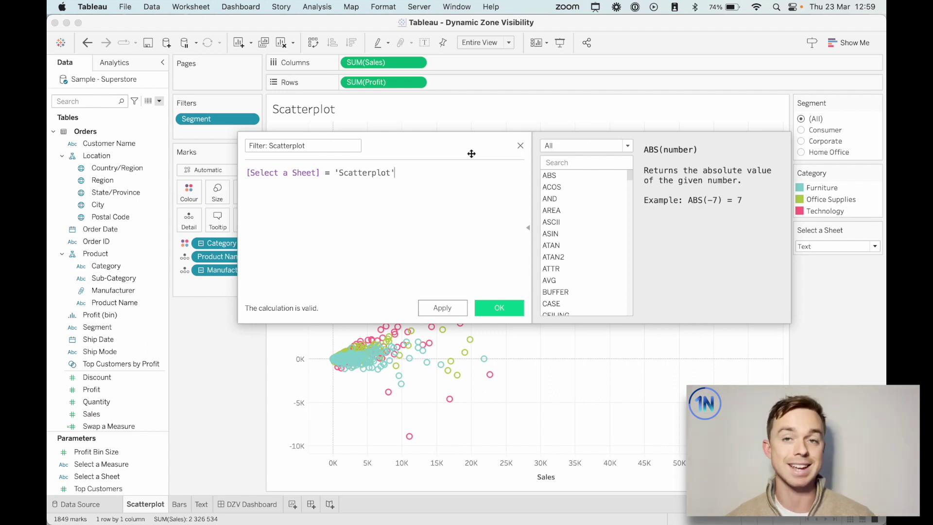
pyautogui.click(456, 191)
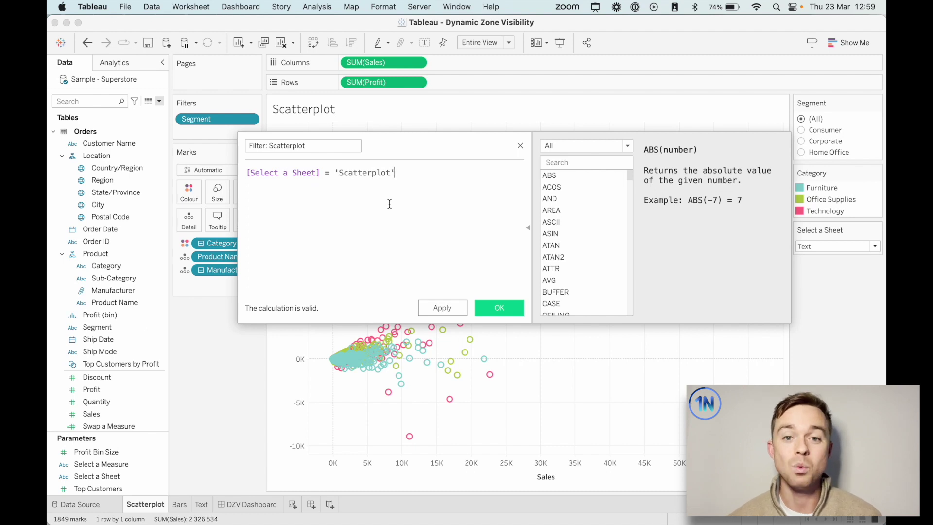
pyautogui.click(307, 205)
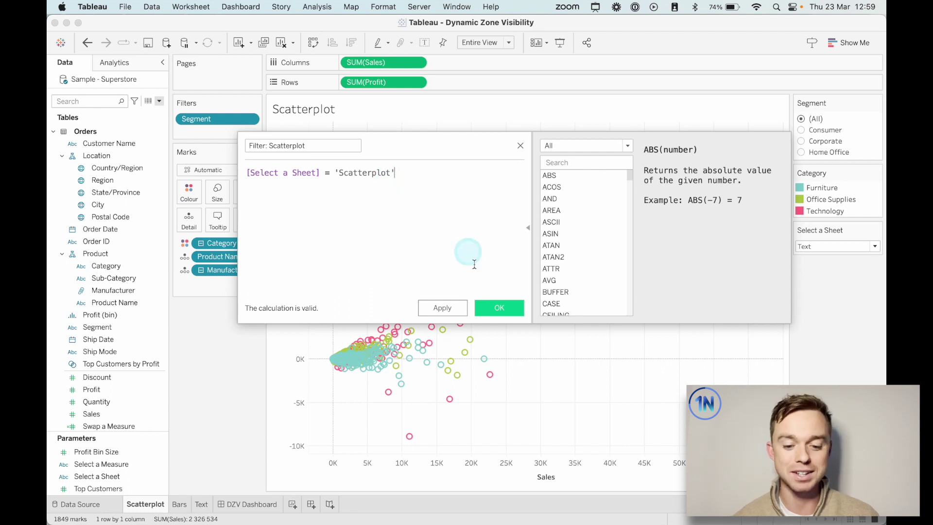
pyautogui.click(500, 308)
# - Duplicate Filter: Scatterplot into 'Filter: Bars' with formula [Select a Sheet] = 'Bars'
pyautogui.scroll(-3, 122, 383)
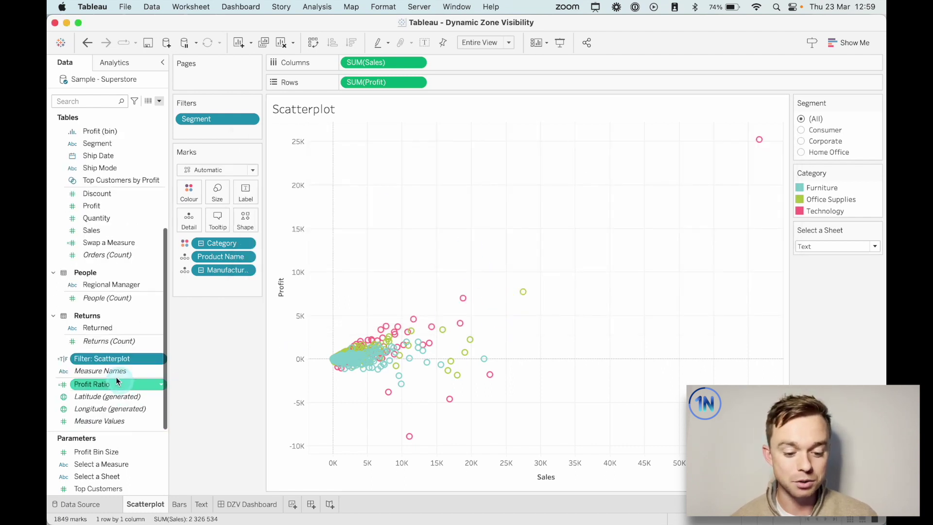
pyautogui.rightClick(107, 362)
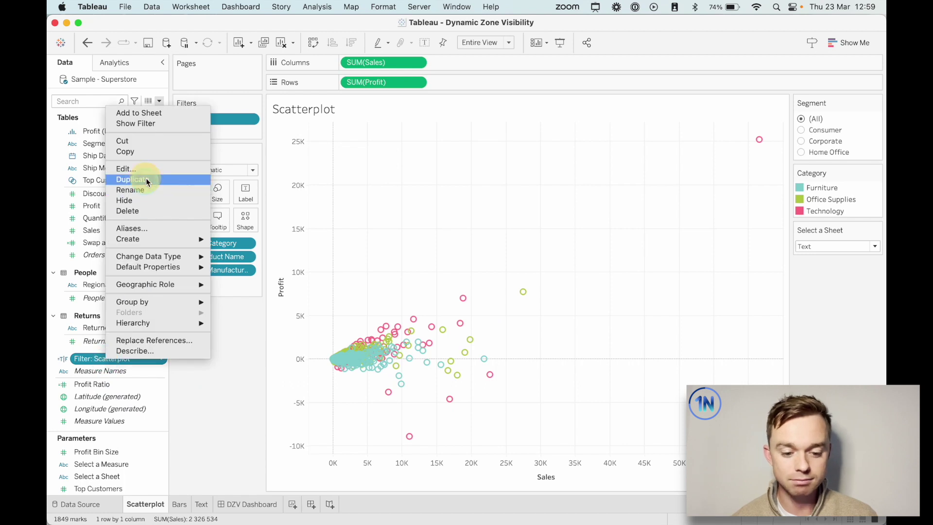
pyautogui.click(139, 180)
pyautogui.rightClick(109, 378)
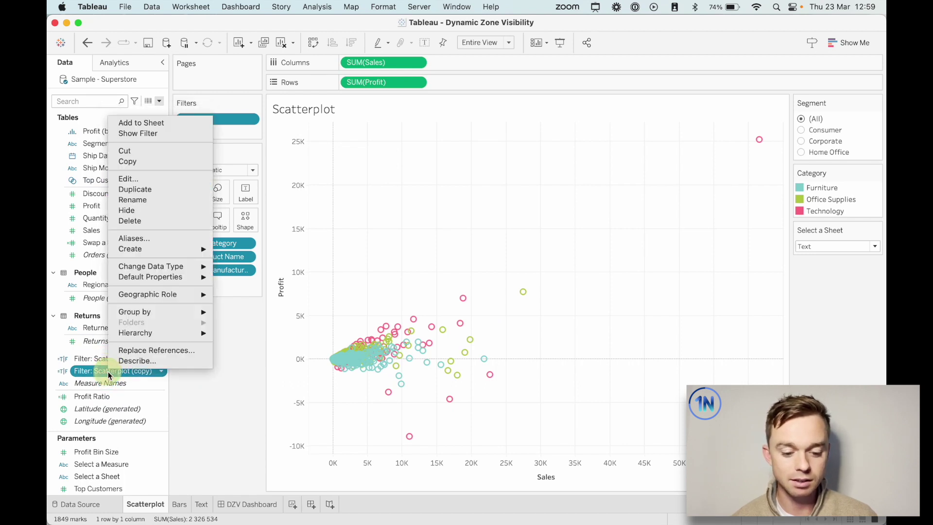
pyautogui.click(142, 179)
pyautogui.moveTo(341, 145); pyautogui.dragTo(269, 145)
pyautogui.write('Bars')
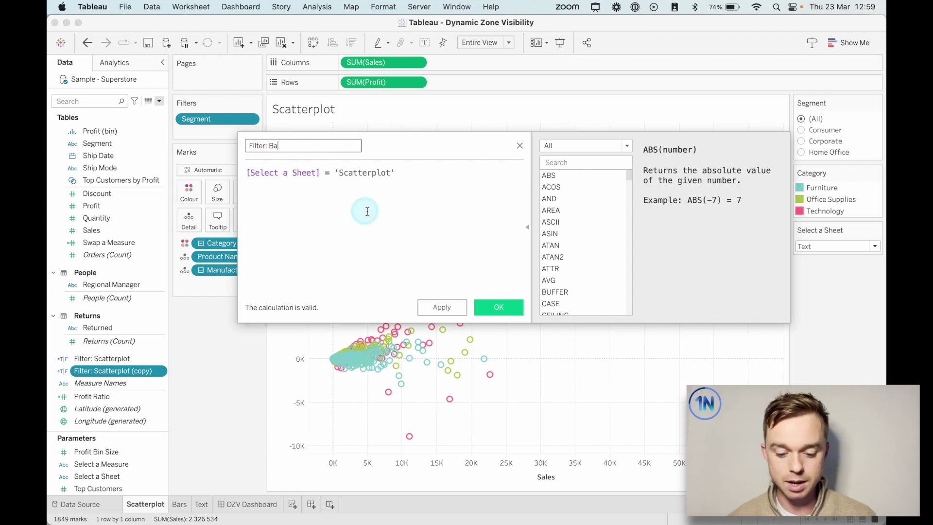
pyautogui.click(365, 173)
pyautogui.doubleClick(365, 174)
pyautogui.write('Bars')
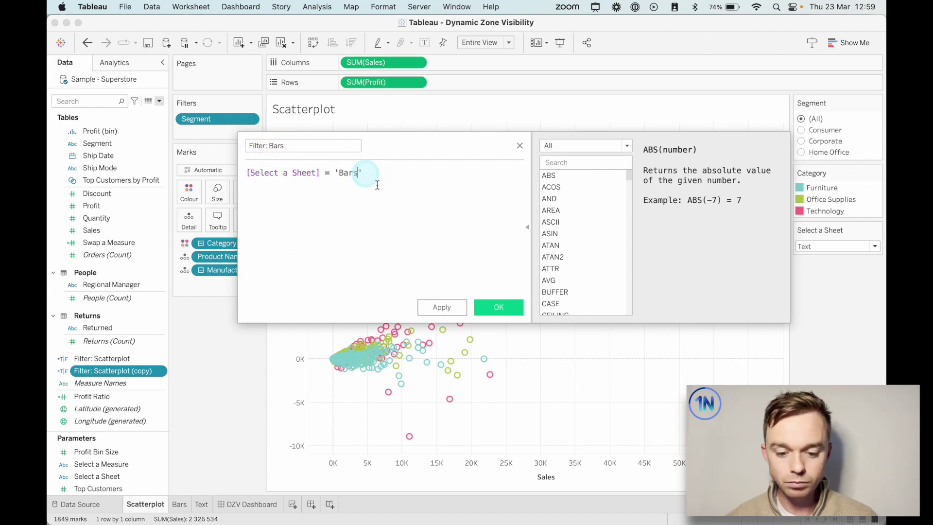
pyautogui.click(503, 311)
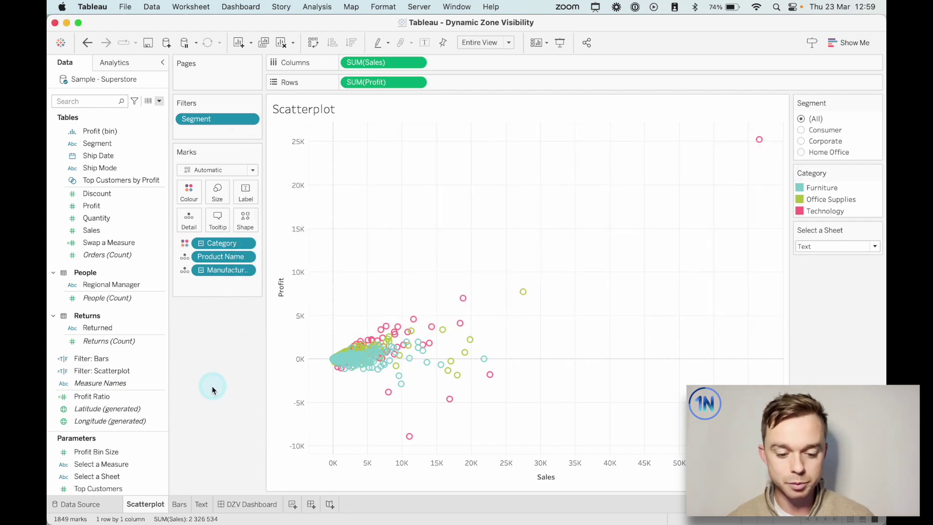
# - Duplicate it again into 'Filter: Text' with formula [Select a Sheet] = 'Text'
pyautogui.rightClick(119, 371)
pyautogui.click(155, 187)
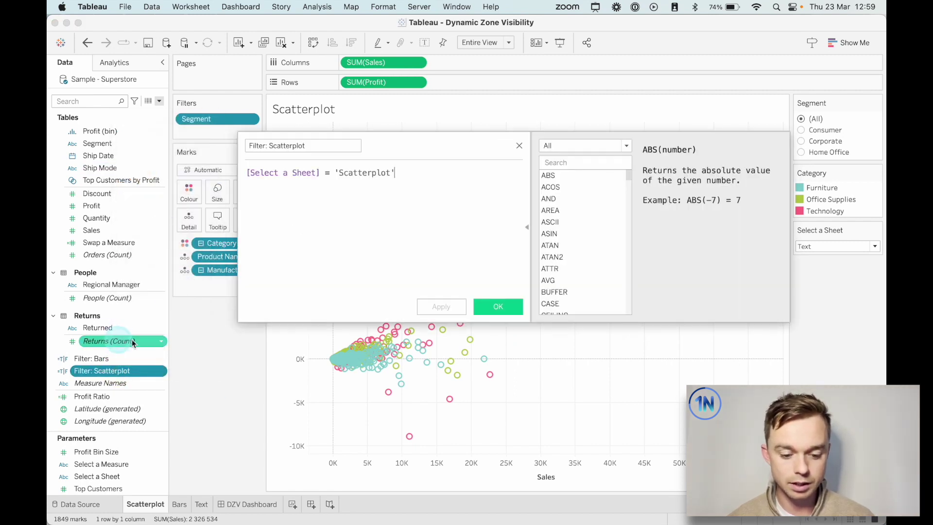
pyautogui.click(519, 145)
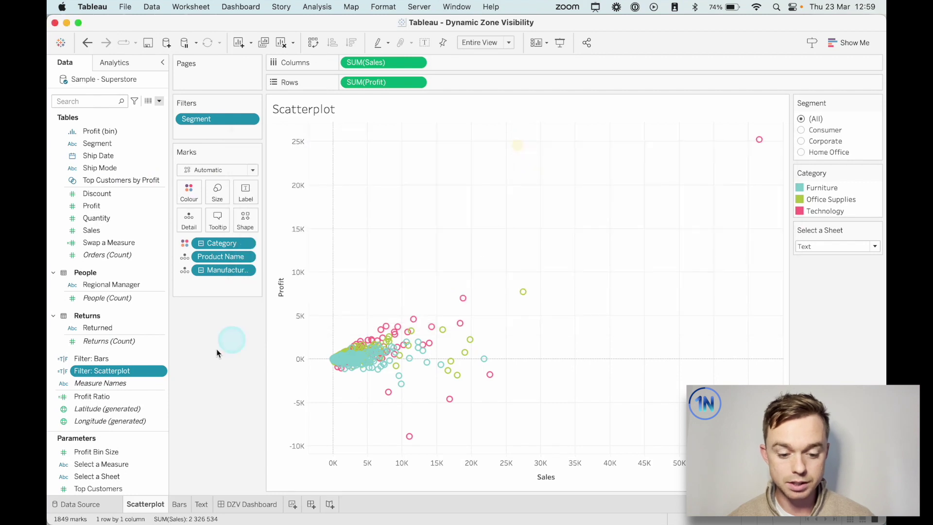
pyautogui.rightClick(123, 372)
pyautogui.click(151, 185)
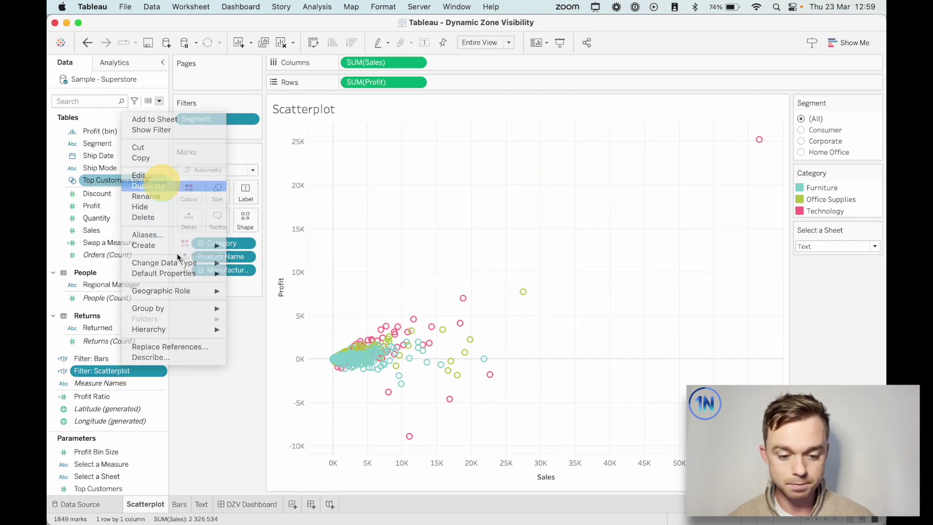
pyautogui.rightClick(122, 384)
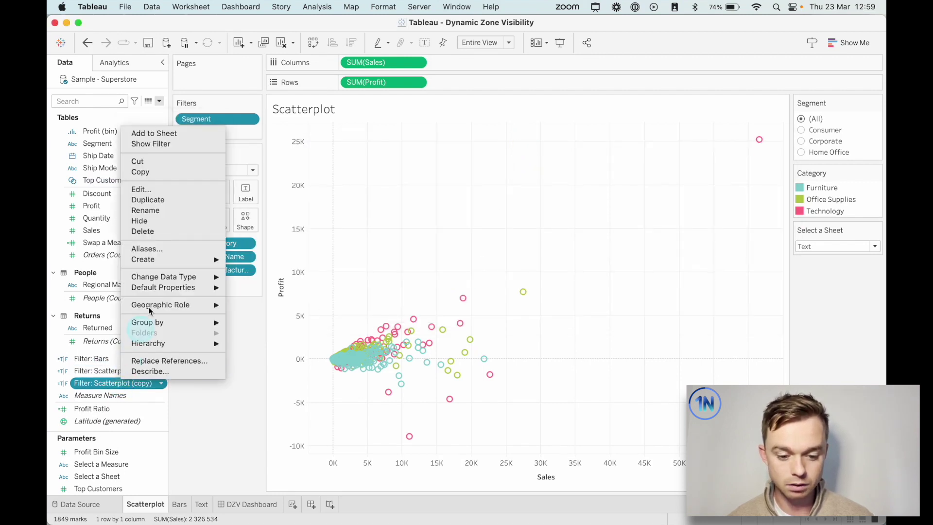
pyautogui.click(154, 186)
pyautogui.moveTo(343, 145); pyautogui.dragTo(271, 146)
pyautogui.write('Text')
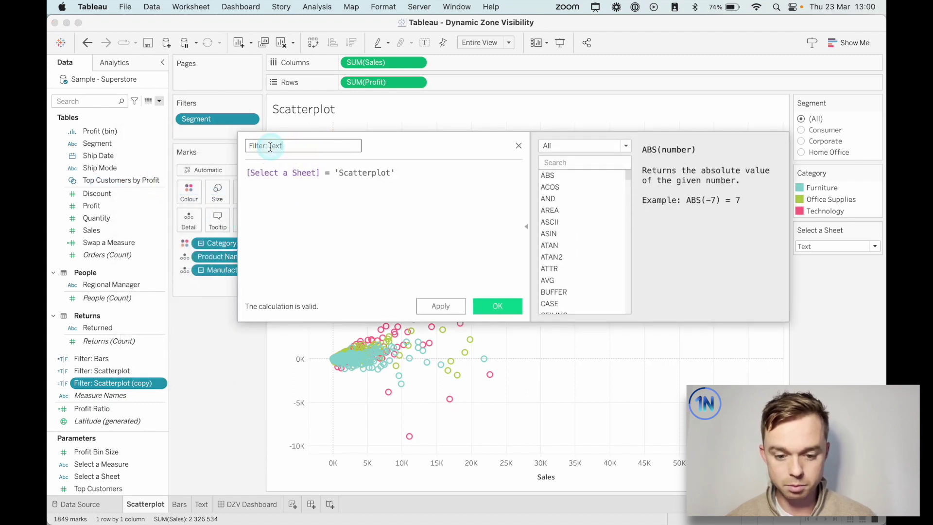
pyautogui.doubleClick(368, 172)
pyautogui.write('Text')
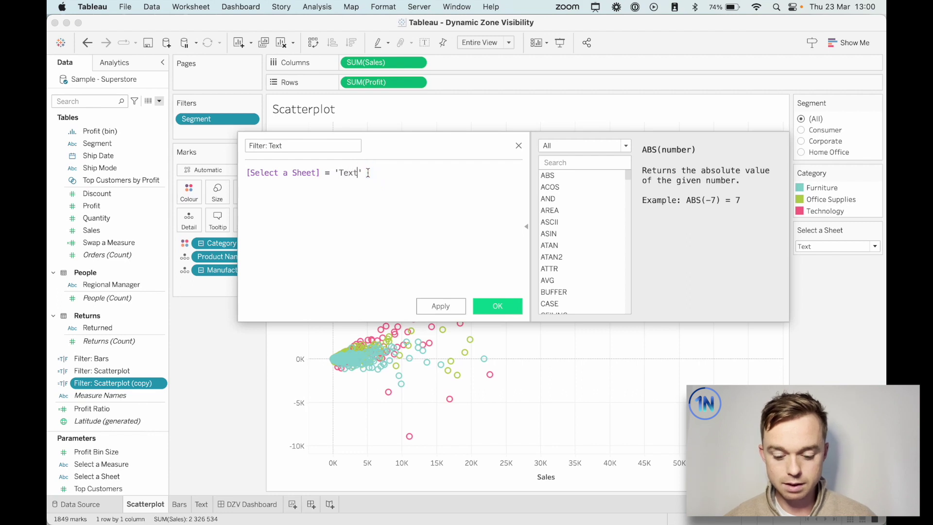
pyautogui.click(503, 306)
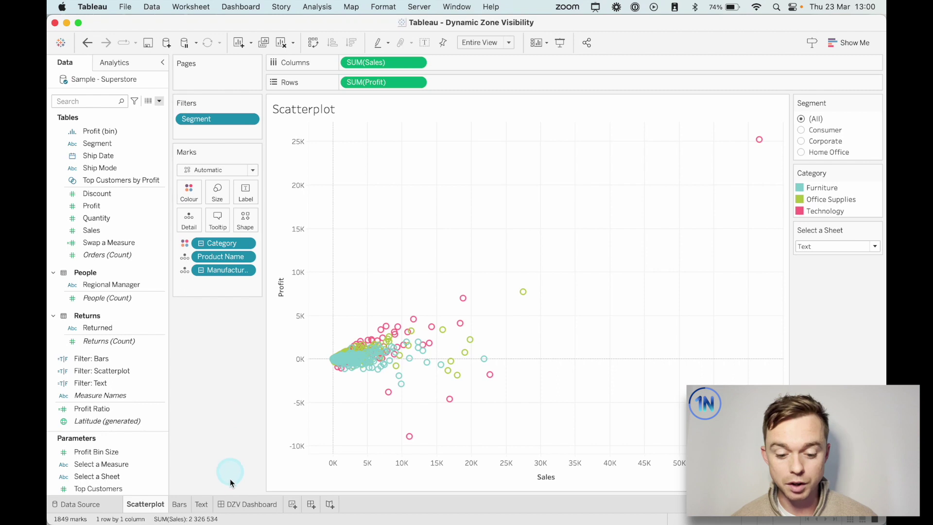
# - Switch to the DZV Dashboard sheet
pyautogui.click(254, 509)
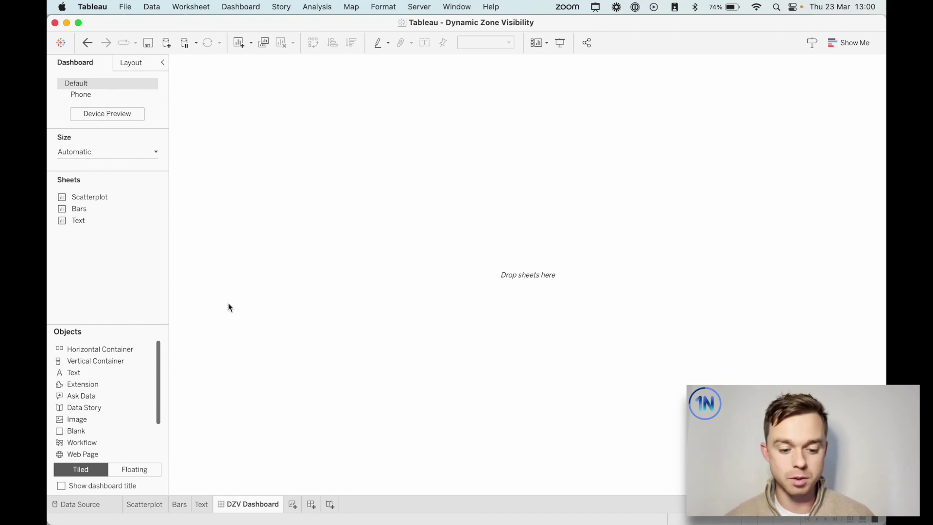
# - Place a vertical container on the dashboard and drop Scatterplot, Bars and Text into it
pyautogui.click(83, 363)
pyautogui.moveTo(83, 363); pyautogui.dragTo(477, 180)
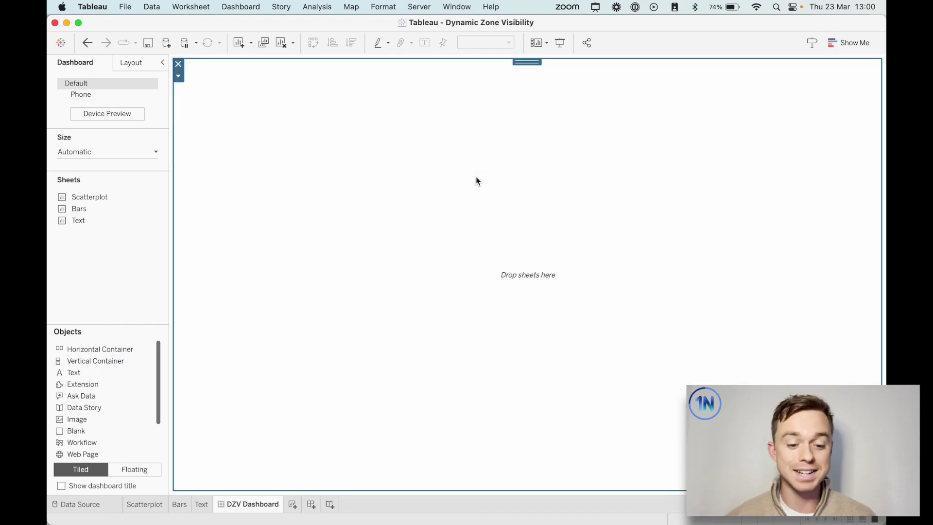
pyautogui.moveTo(100, 196); pyautogui.dragTo(387, 122)
pyautogui.moveTo(136, 210); pyautogui.dragTo(491, 452)
pyautogui.moveTo(89, 217); pyautogui.dragTo(494, 454)
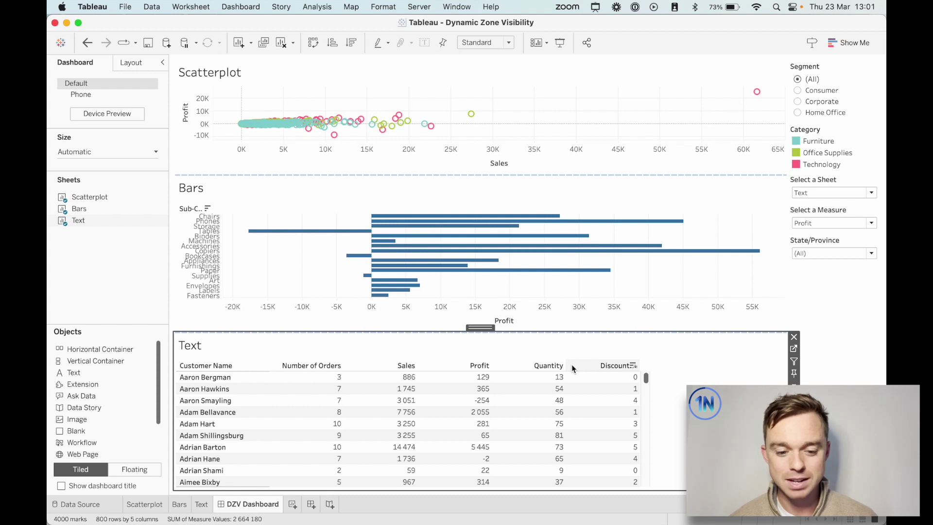
# - Make the Scatterplot zone's visibility controlled by the Filter: Scatterplot value
pyautogui.click(519, 78)
pyautogui.click(539, 85)
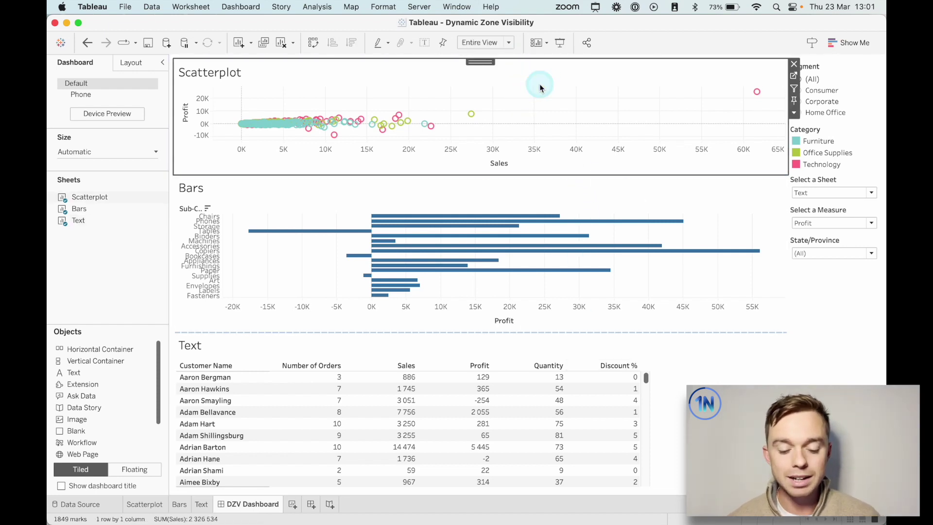
pyautogui.click(126, 63)
pyautogui.click(62, 136)
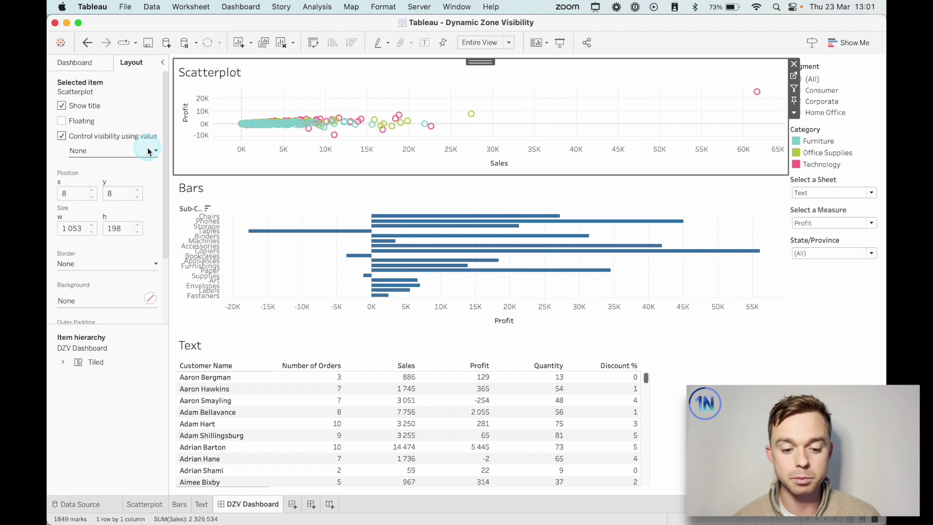
pyautogui.click(152, 152)
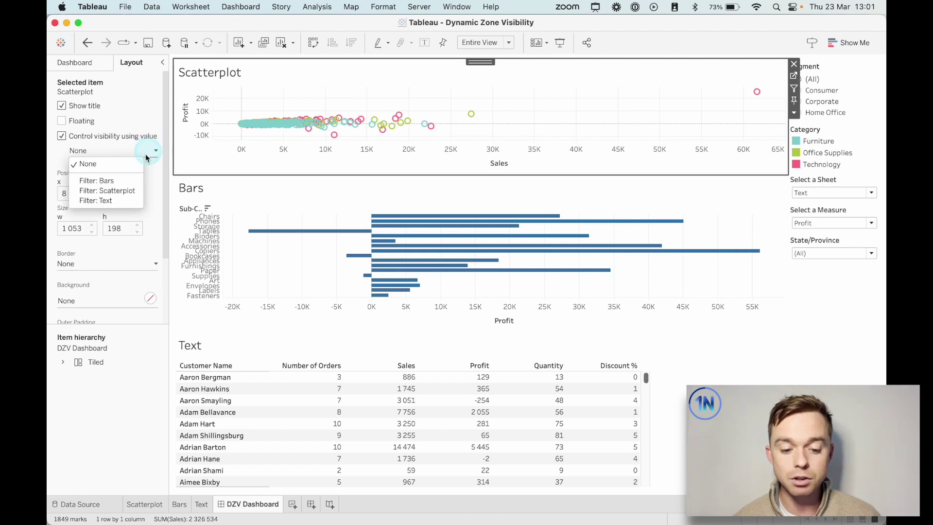
pyautogui.click(135, 194)
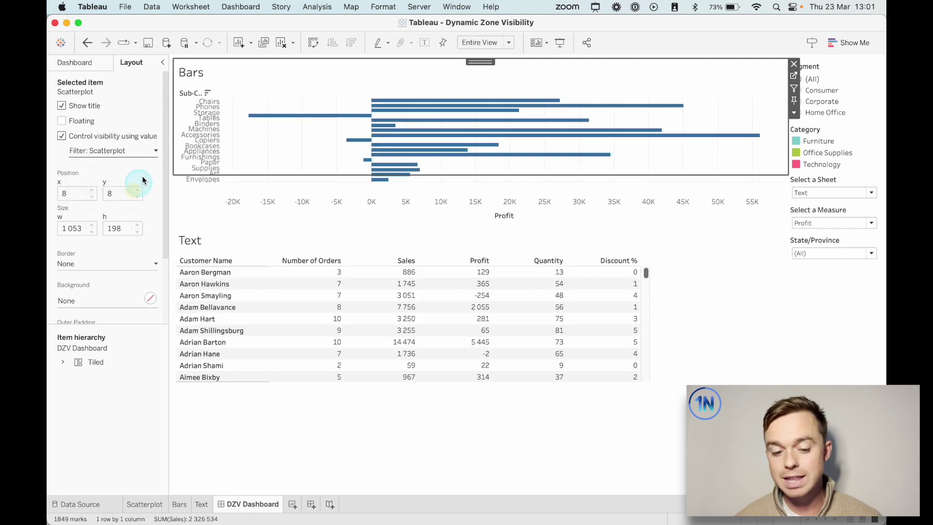
# - Set the Select a Sheet control to Scatterplot and reselect the Scatterplot zone
pyautogui.click(253, 147)
pyautogui.click(836, 228)
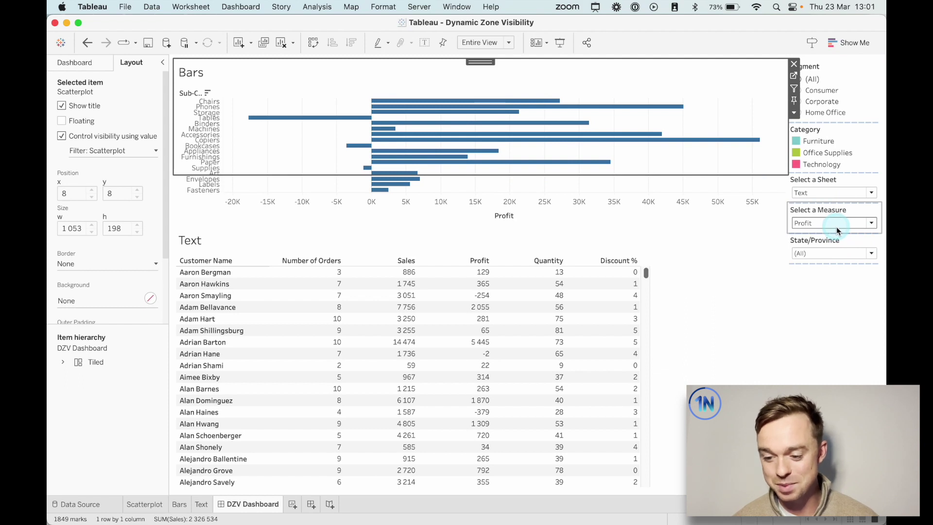
pyautogui.click(836, 227)
pyautogui.click(834, 192)
pyautogui.click(814, 199)
pyautogui.click(475, 175)
pyautogui.click(130, 136)
pyautogui.click(298, 93)
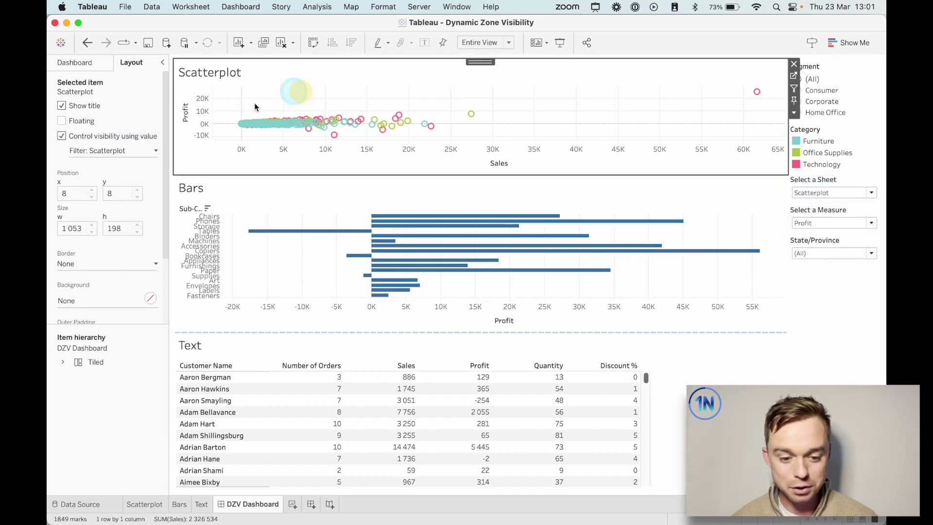
pyautogui.click(138, 151)
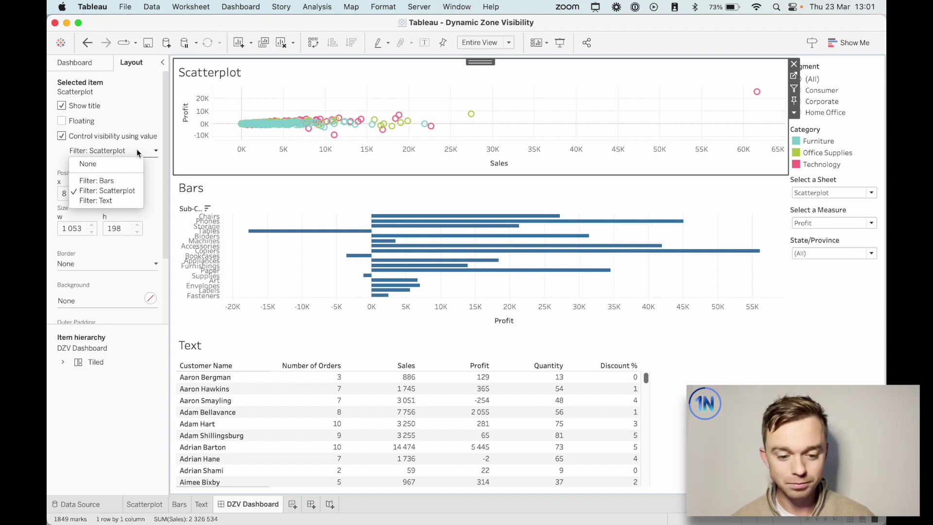
pyautogui.click(136, 149)
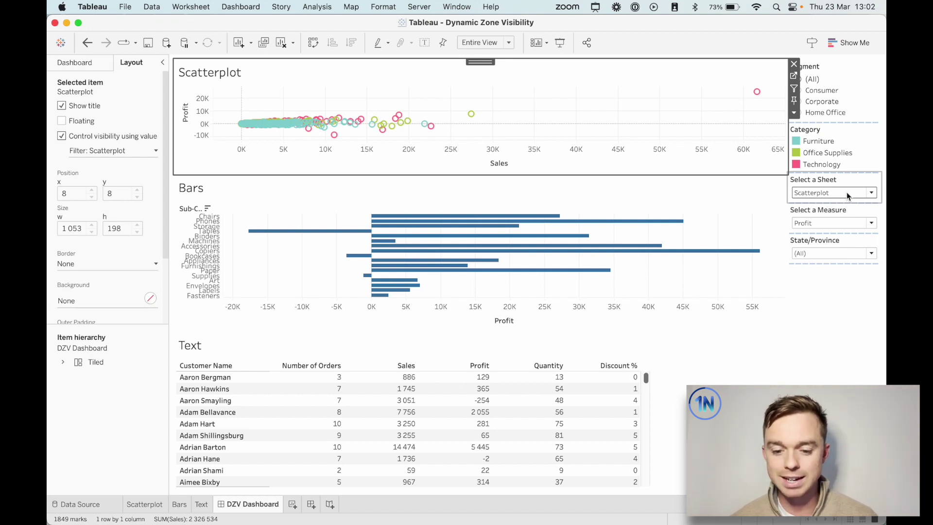
# - Make the Category legend visible only when Filter: Scatterplot is true
pyautogui.click(850, 142)
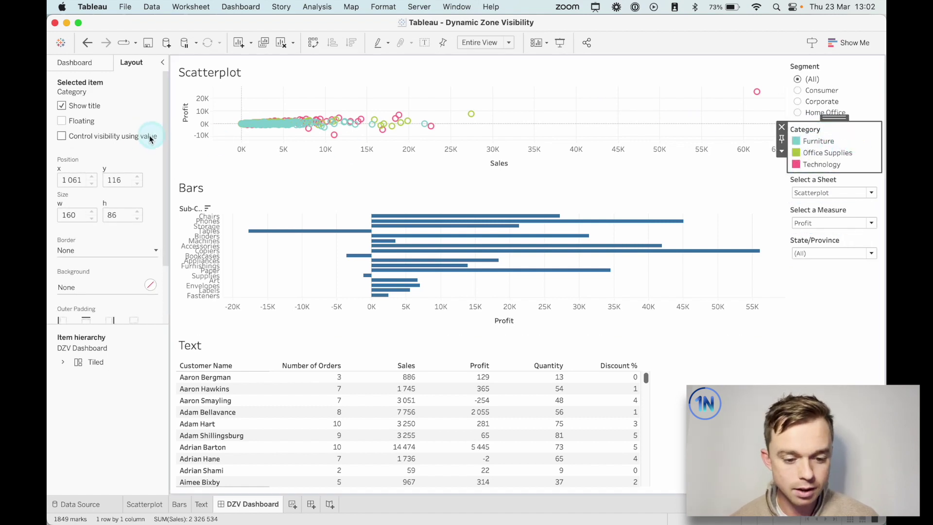
pyautogui.click(123, 136)
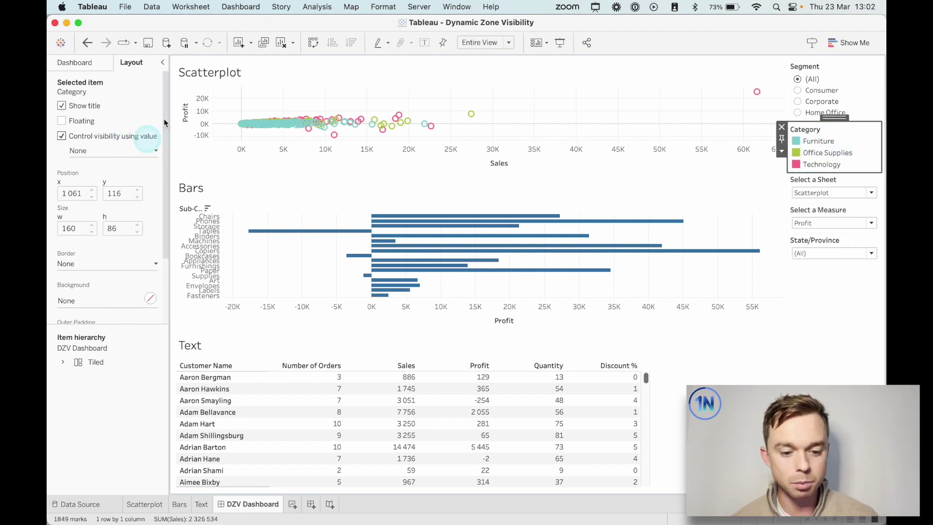
pyautogui.click(130, 150)
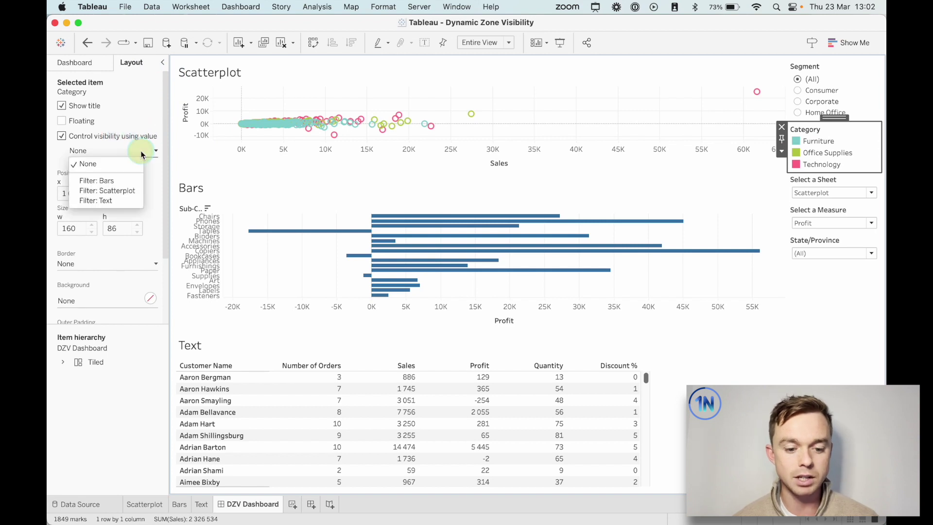
pyautogui.click(122, 191)
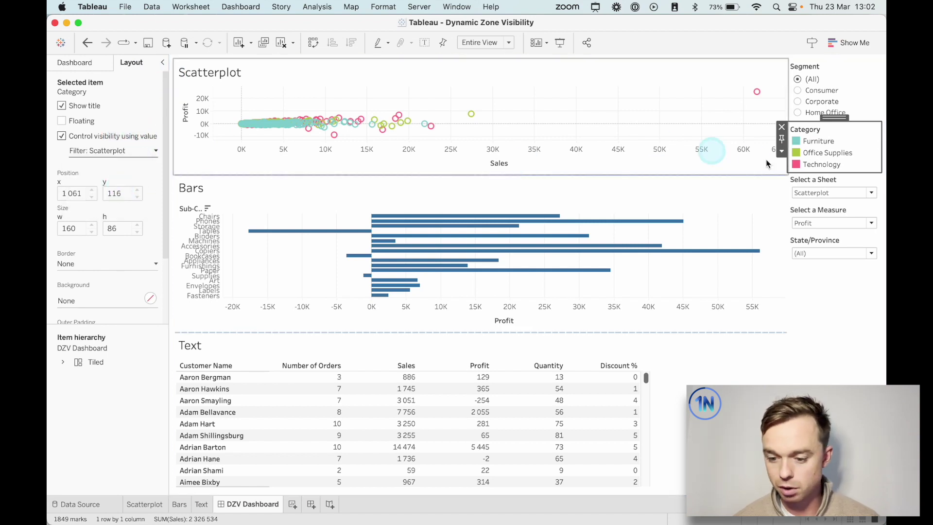
# - Tie the Segment filter's visibility to Filter: Scatterplot, then select the Bars sheet
pyautogui.click(845, 79)
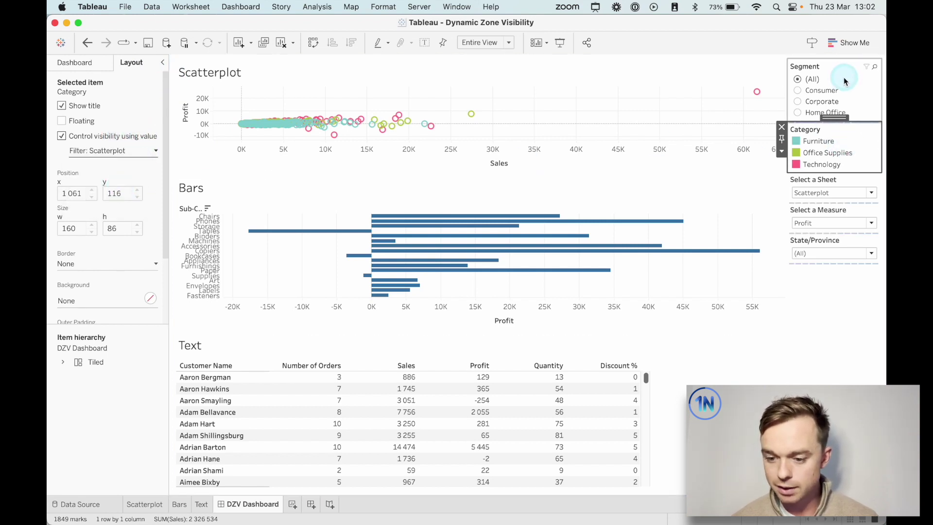
pyautogui.click(116, 136)
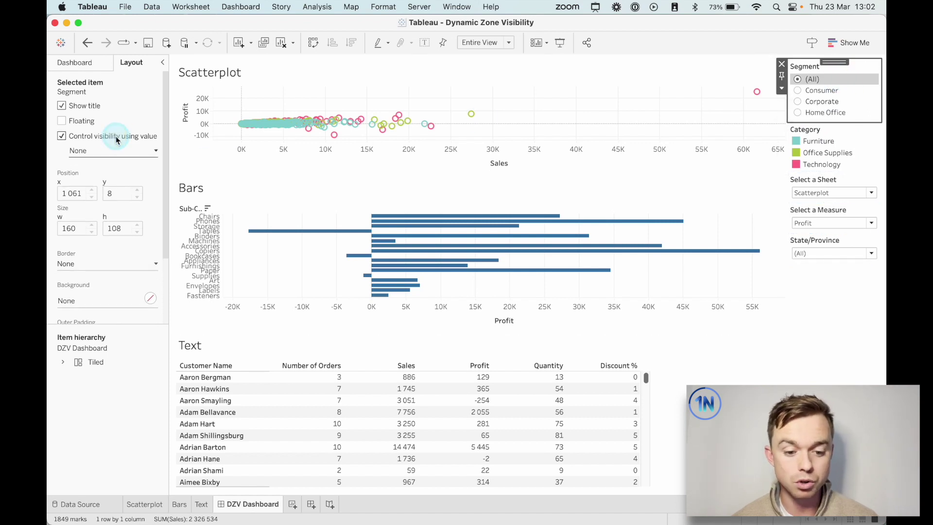
pyautogui.click(126, 151)
pyautogui.click(121, 191)
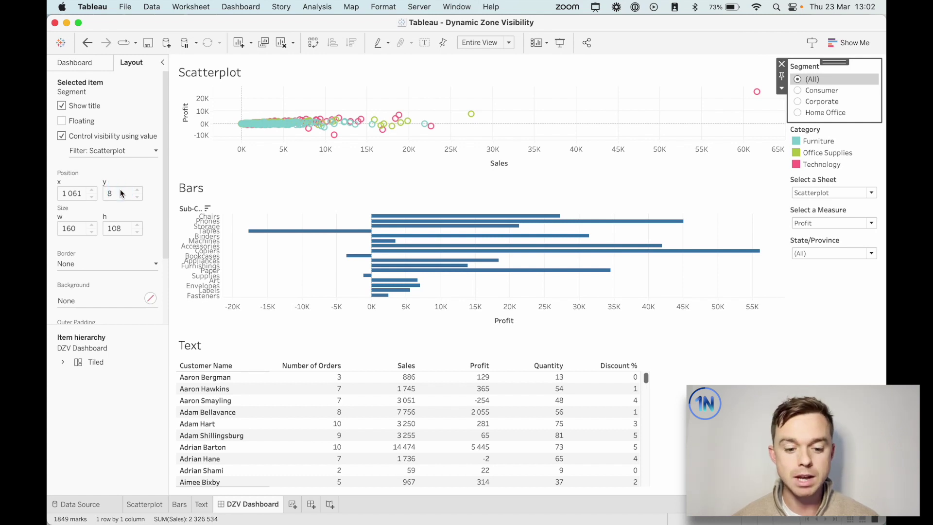
pyautogui.click(278, 216)
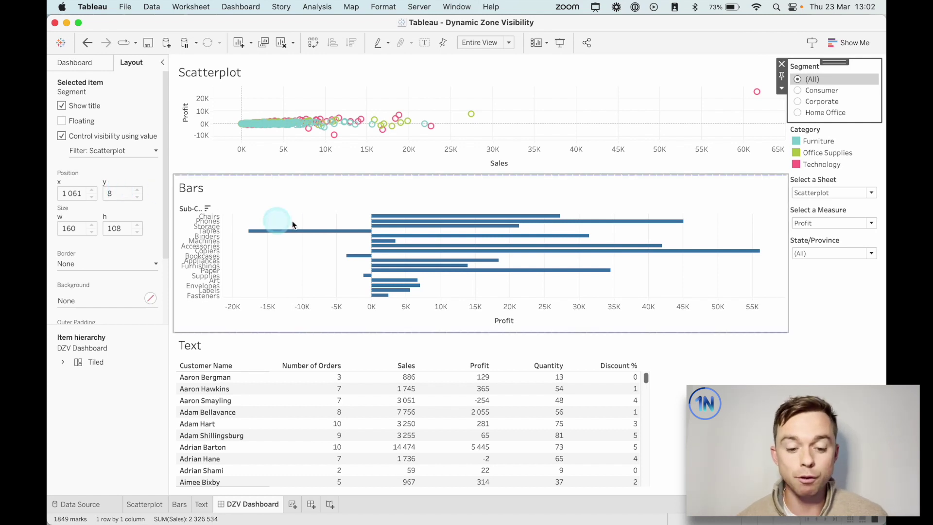
pyautogui.click(307, 195)
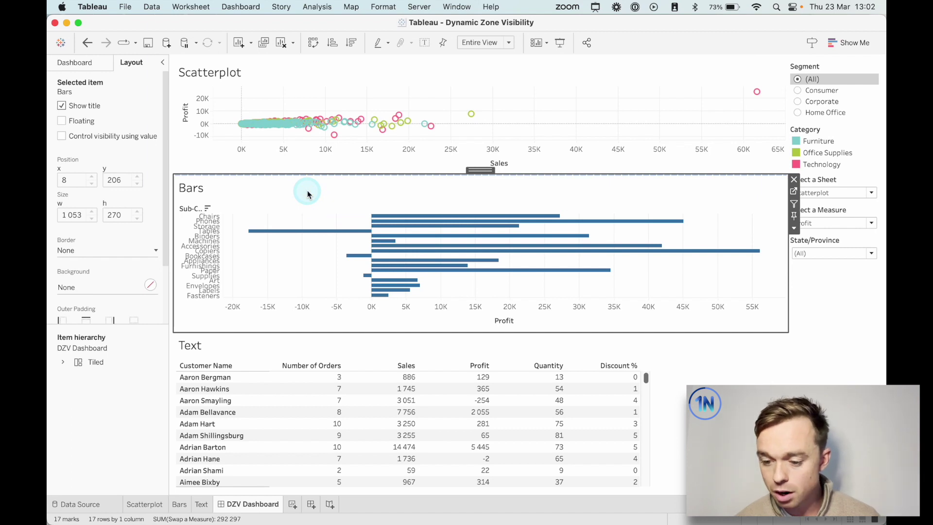
# - Make the Bars zone visible only when Filter: Bars is true
pyautogui.click(99, 138)
pyautogui.click(96, 151)
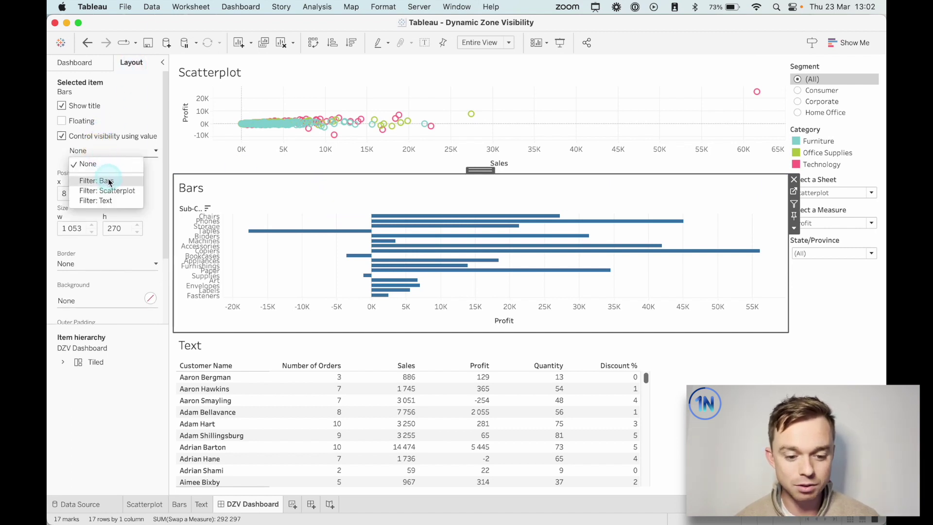
pyautogui.click(110, 182)
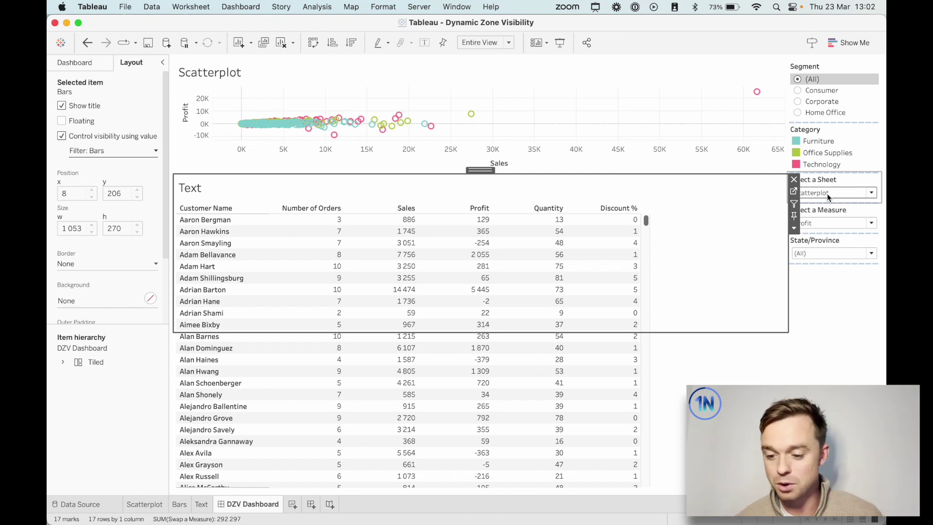
pyautogui.click(832, 211)
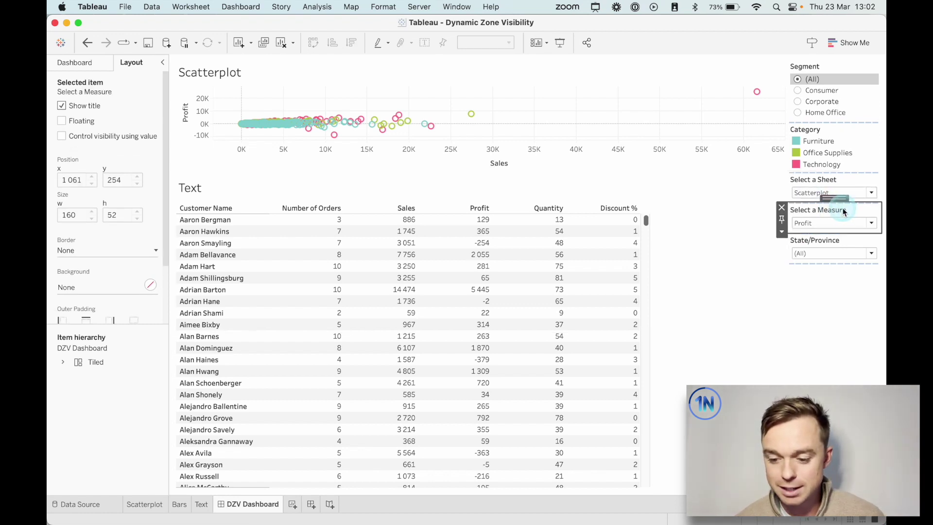
# - Show the Select a Measure parameter only when Filter: Bars is true
pyautogui.click(104, 138)
pyautogui.click(105, 149)
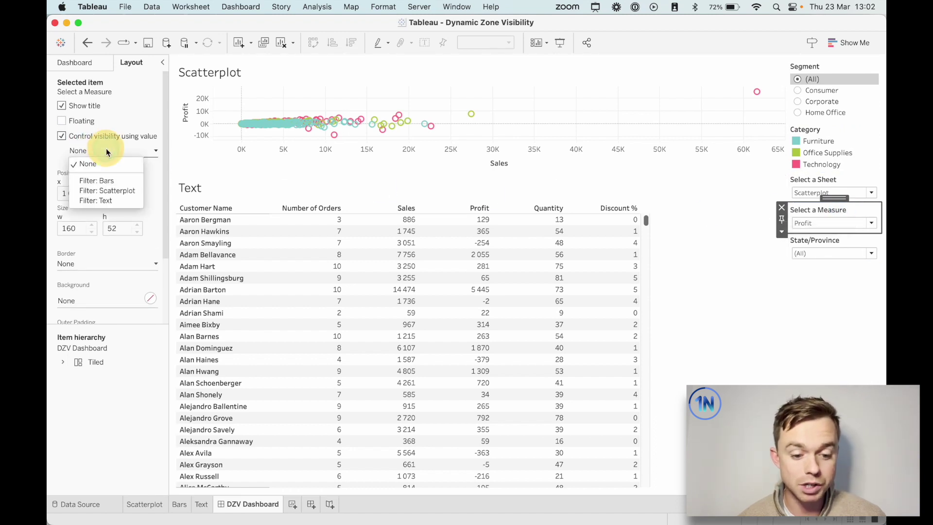
pyautogui.click(123, 183)
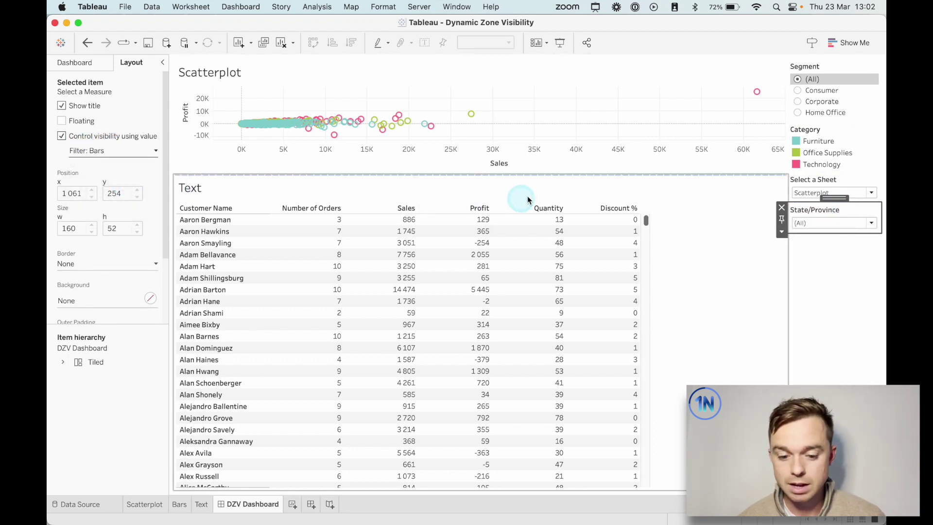
# - Show the Text table and State/Province filter only when Filter: Text is true
pyautogui.click(494, 200)
pyautogui.click(109, 138)
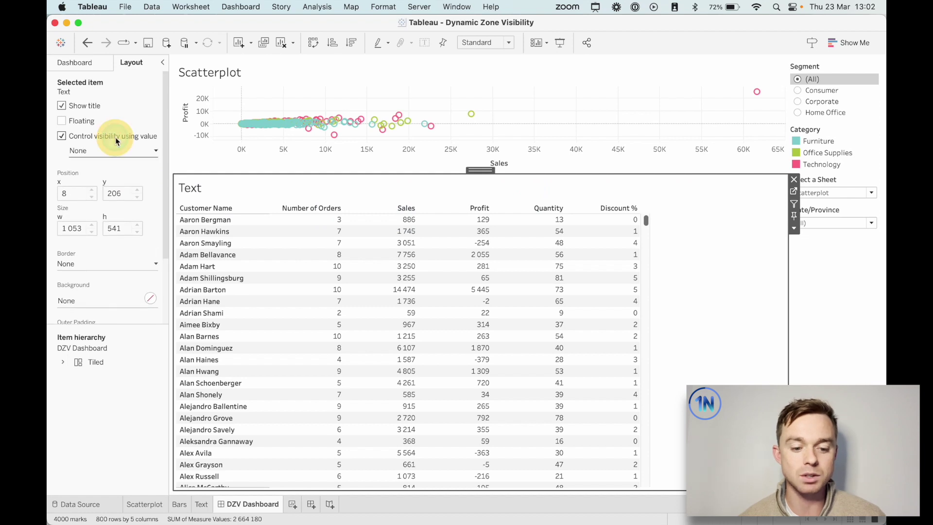
pyautogui.click(135, 152)
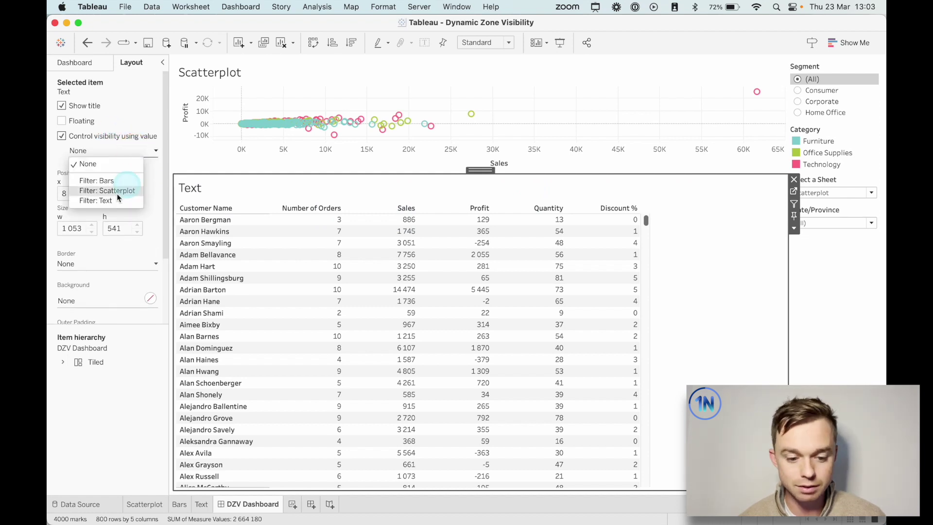
pyautogui.click(114, 199)
pyautogui.click(823, 217)
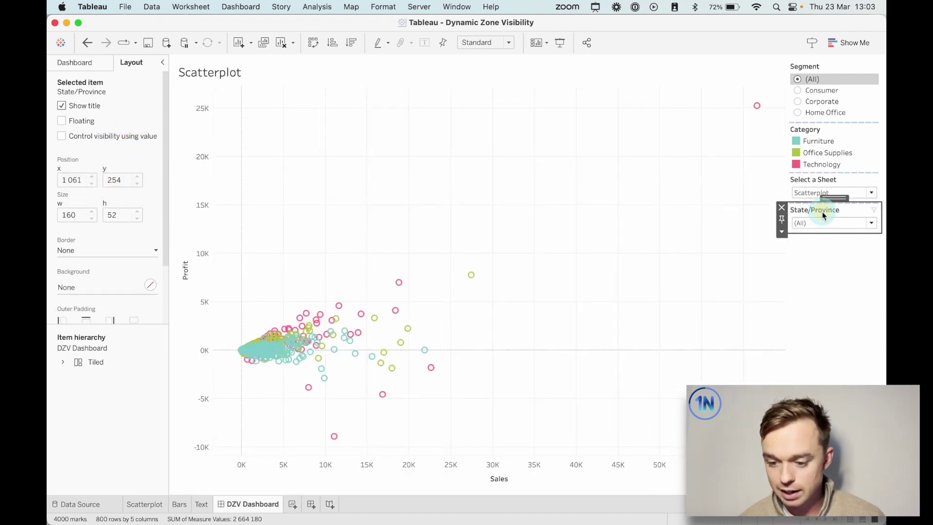
pyautogui.click(141, 135)
pyautogui.click(123, 156)
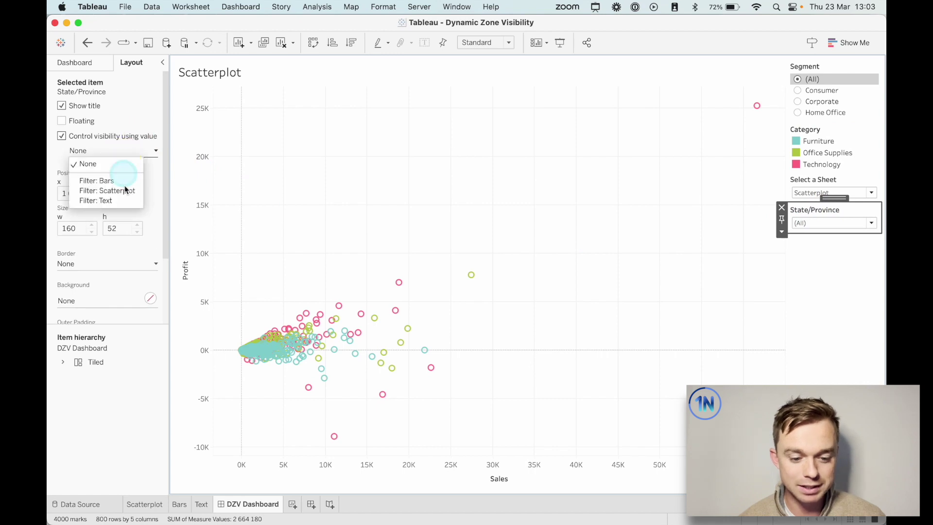
pyautogui.click(120, 197)
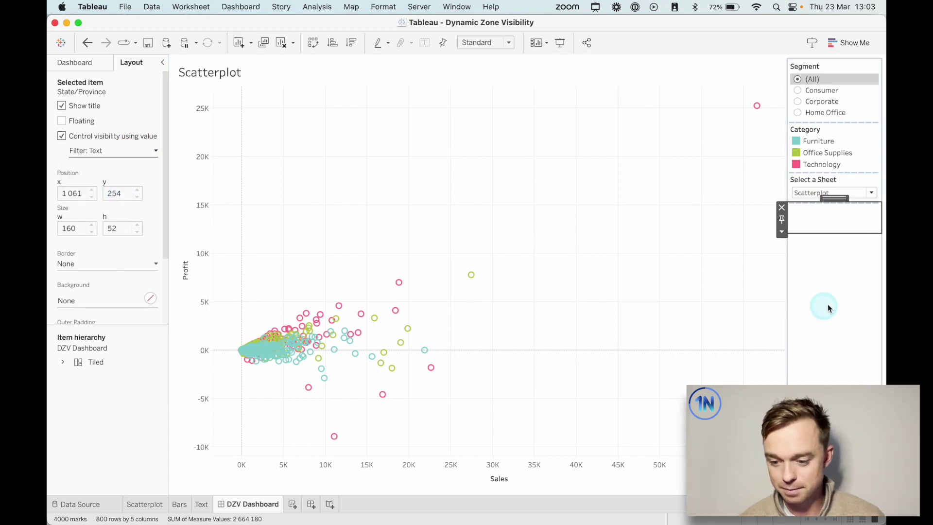
pyautogui.click(829, 254)
pyautogui.click(843, 145)
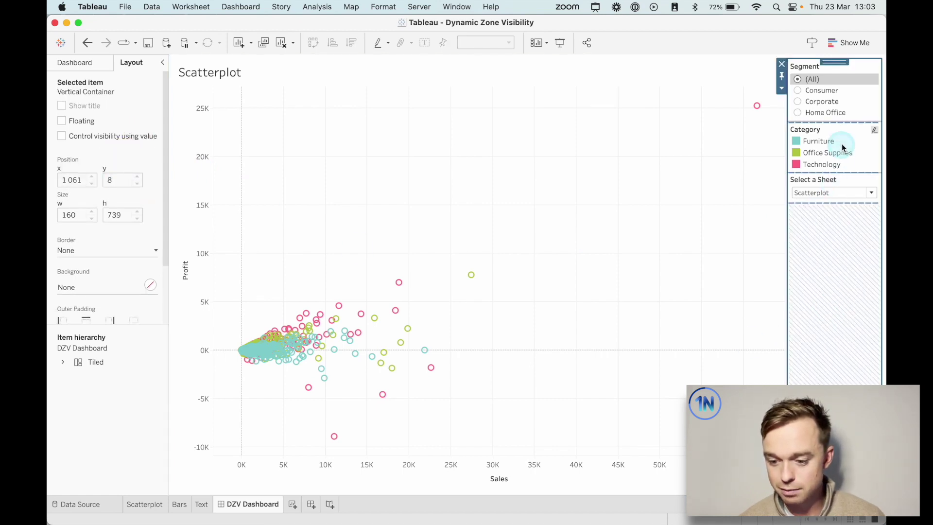
# - Move Select a Sheet to the top of the side panel, with Segment directly below it
pyautogui.click(842, 177)
pyautogui.moveTo(834, 170); pyautogui.dragTo(835, 126)
pyautogui.click(835, 68)
pyautogui.moveTo(835, 69); pyautogui.dragTo(844, 146)
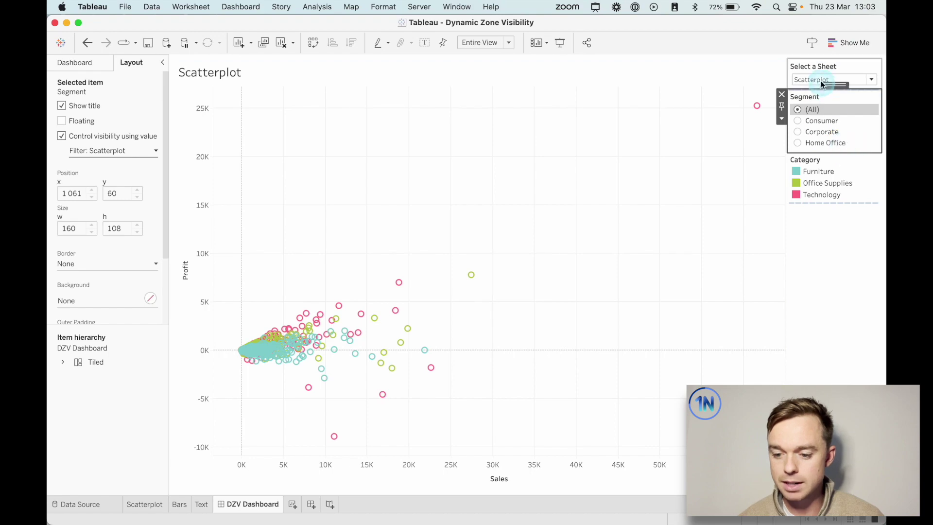
pyautogui.click(835, 226)
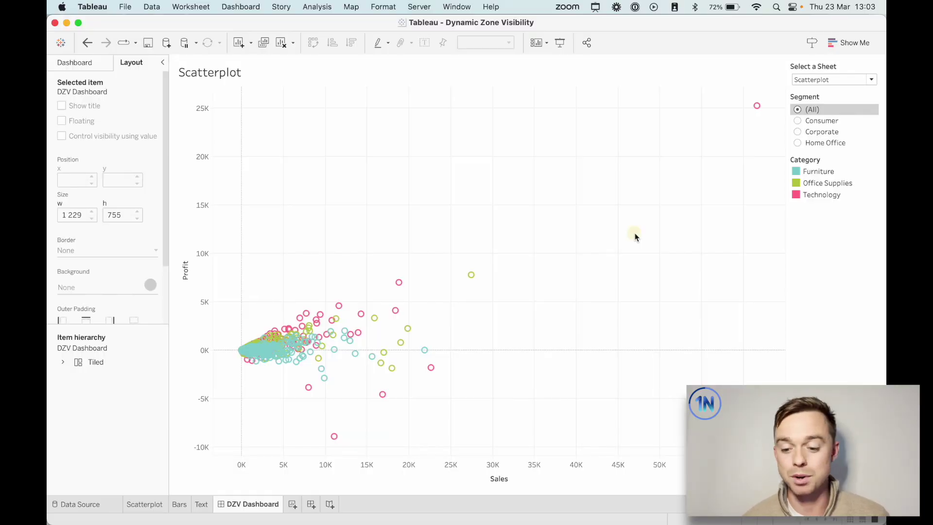
# - Apply Distribute Contents Evenly to the Vertical Container holding the Scatterplot
pyautogui.click(641, 192)
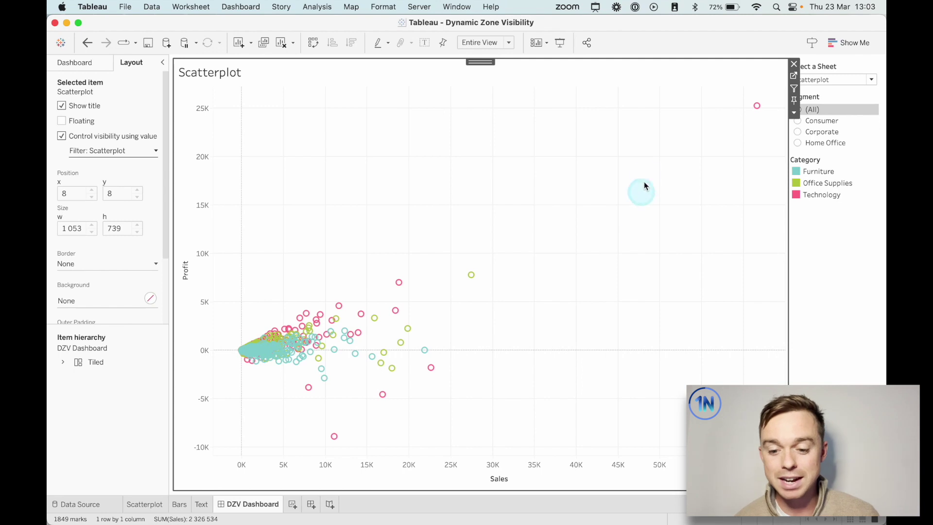
pyautogui.doubleClick(480, 62)
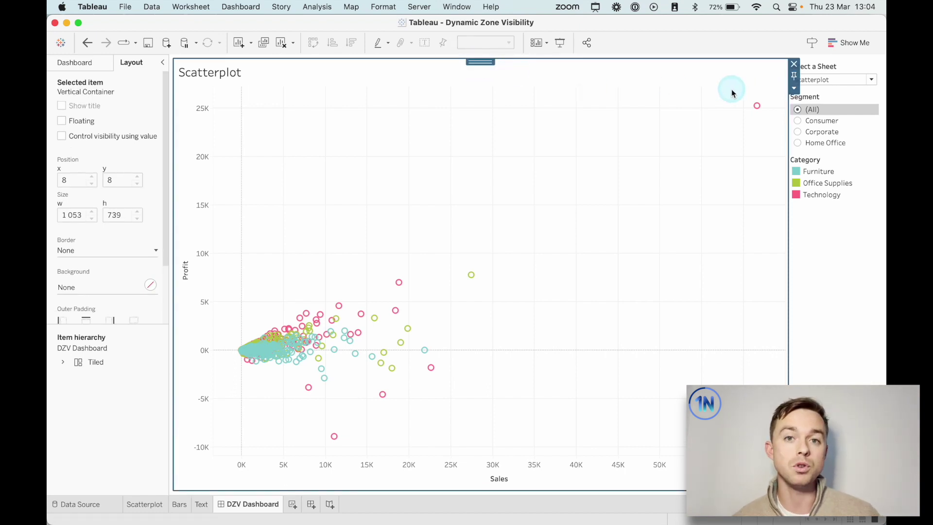
pyautogui.click(794, 88)
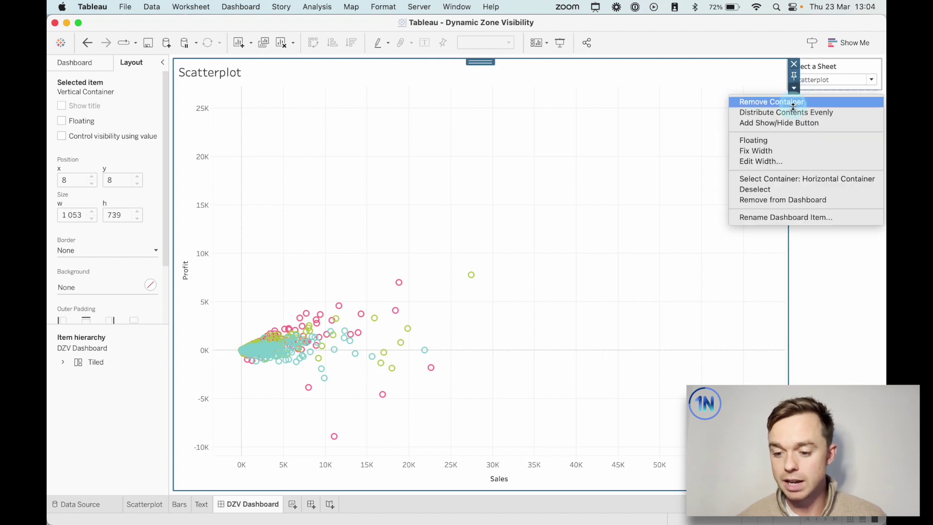
pyautogui.click(795, 112)
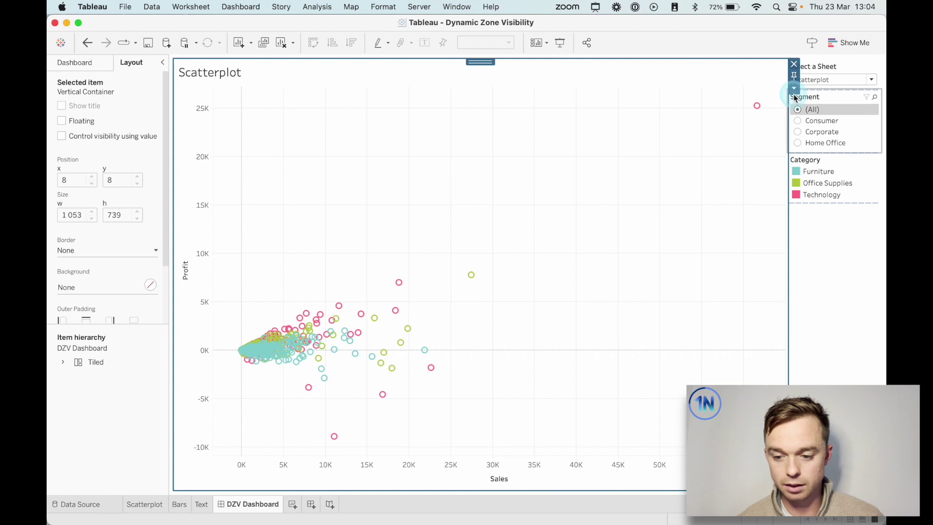
pyautogui.click(666, 118)
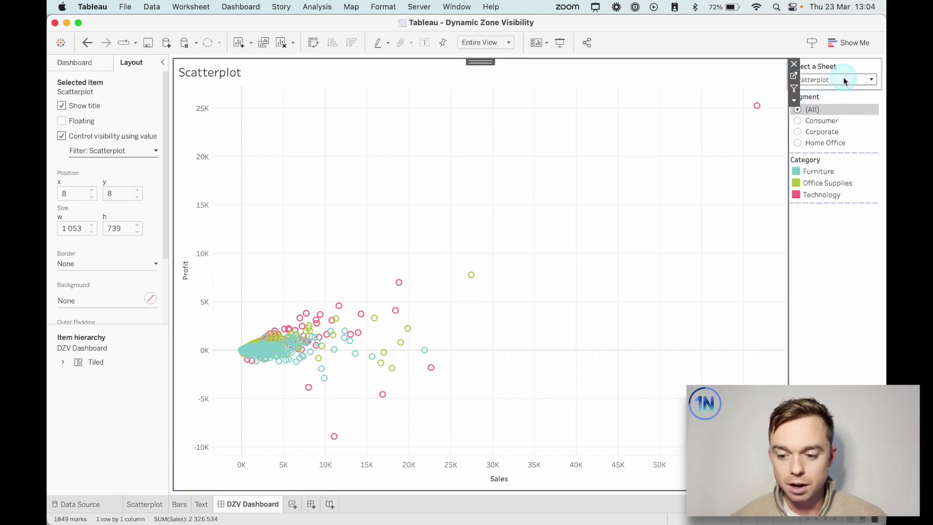
# - Switch Select a Sheet to Bars and toggle Select a Measure to Sales and back to Profit
pyautogui.click(844, 79)
pyautogui.click(833, 97)
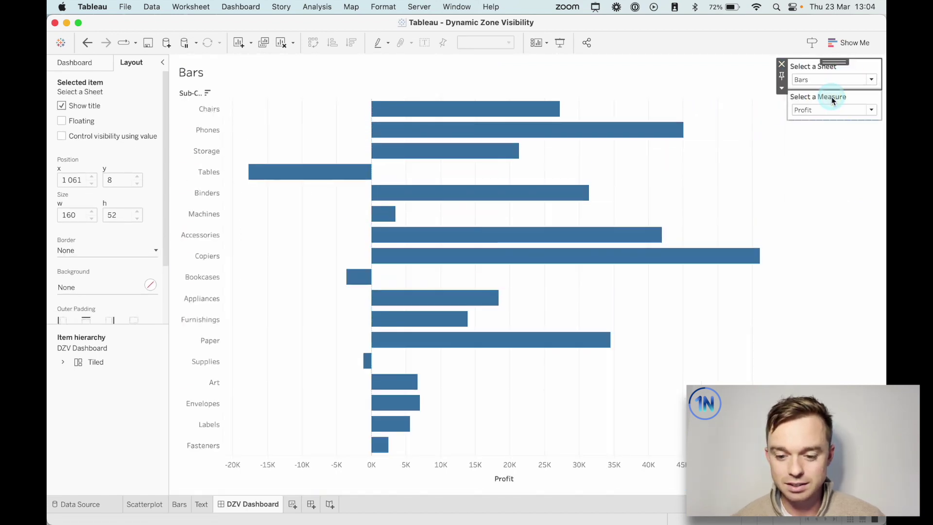
pyautogui.click(825, 80)
pyautogui.click(825, 80)
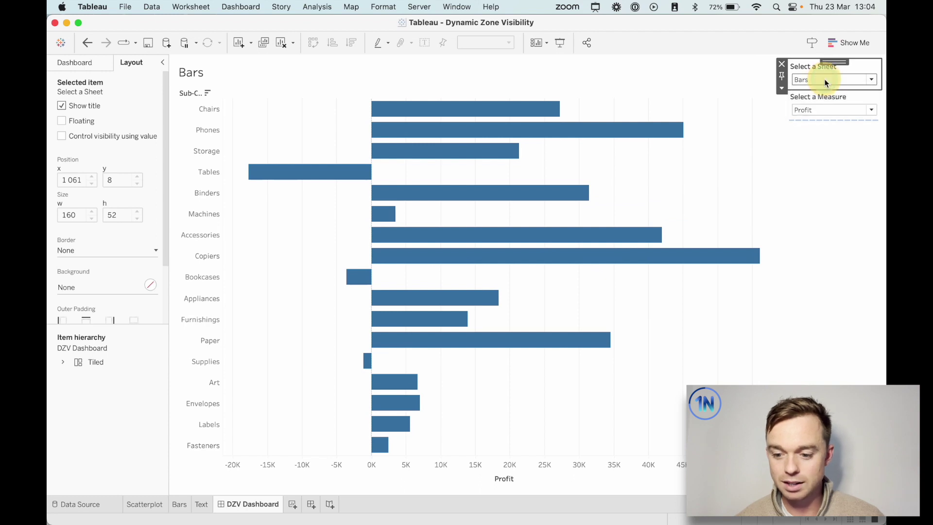
pyautogui.click(821, 100)
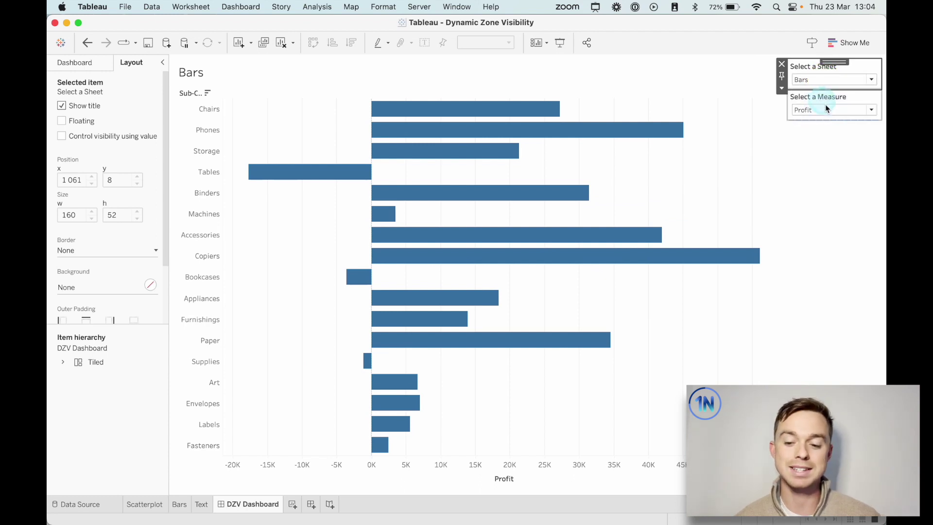
pyautogui.click(828, 109)
pyautogui.click(833, 131)
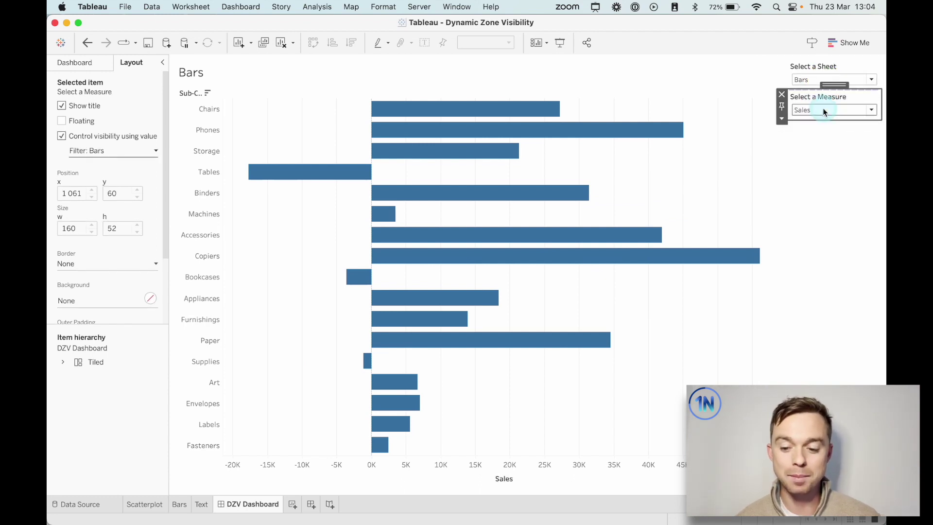
pyautogui.click(823, 109)
pyautogui.click(818, 120)
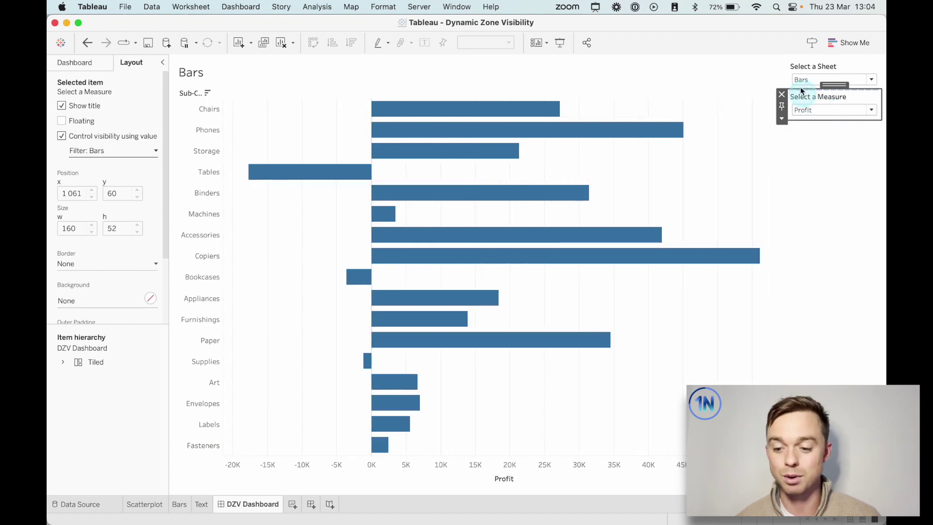
# - Switch Select a Sheet to Text and set the Text table to Fit Width
pyautogui.click(800, 79)
pyautogui.click(809, 109)
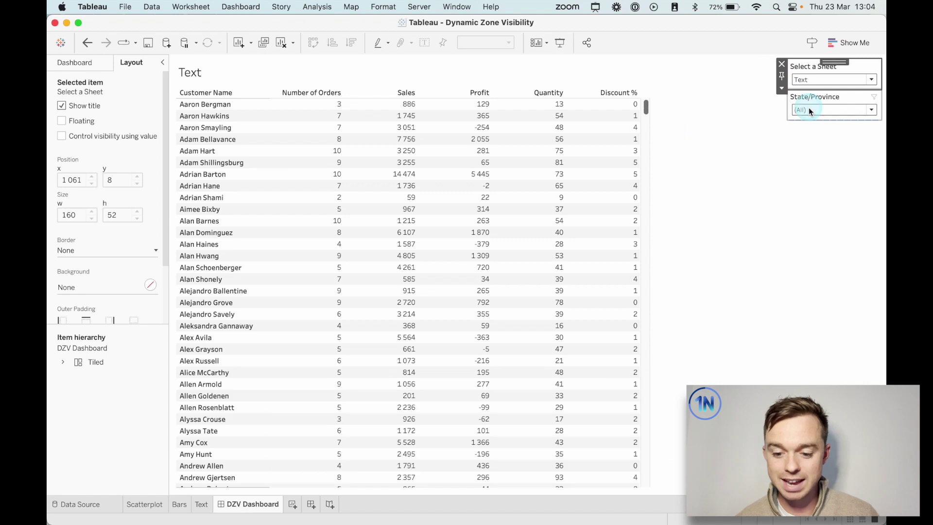
pyautogui.click(720, 139)
pyautogui.click(511, 43)
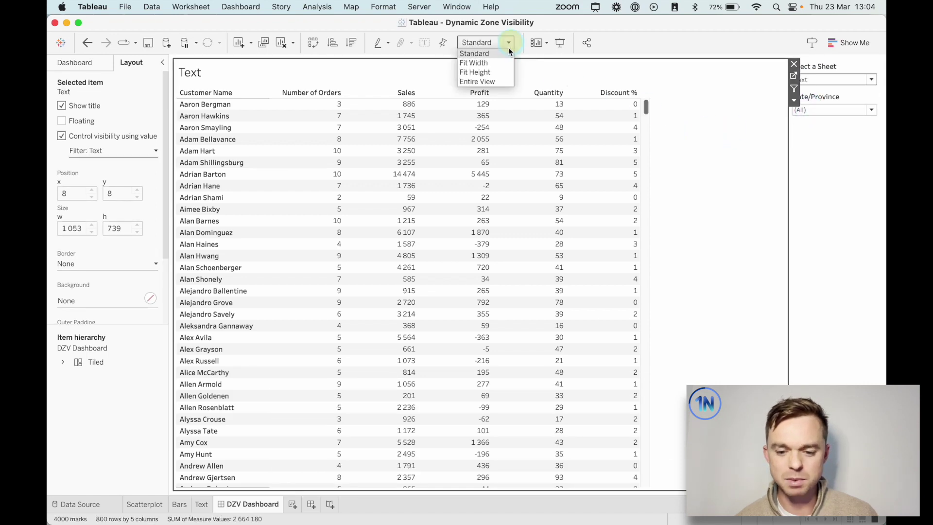
pyautogui.click(501, 63)
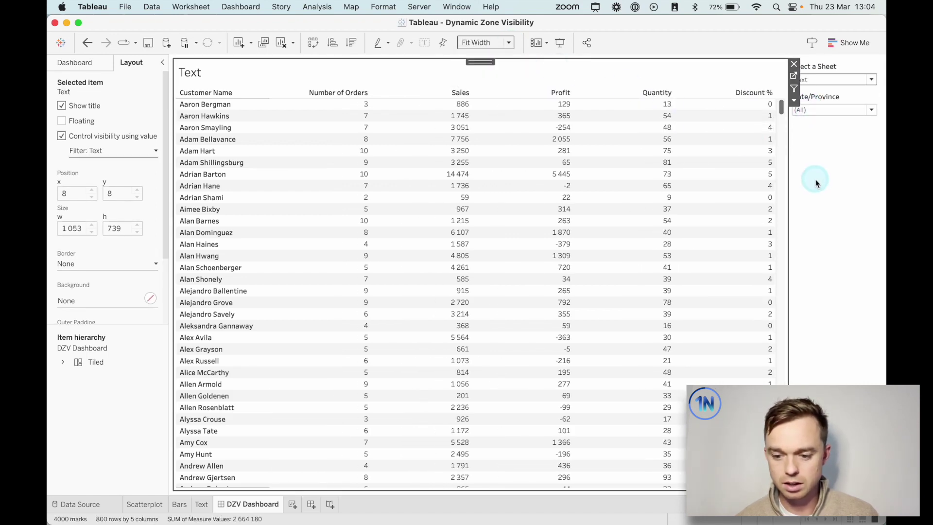